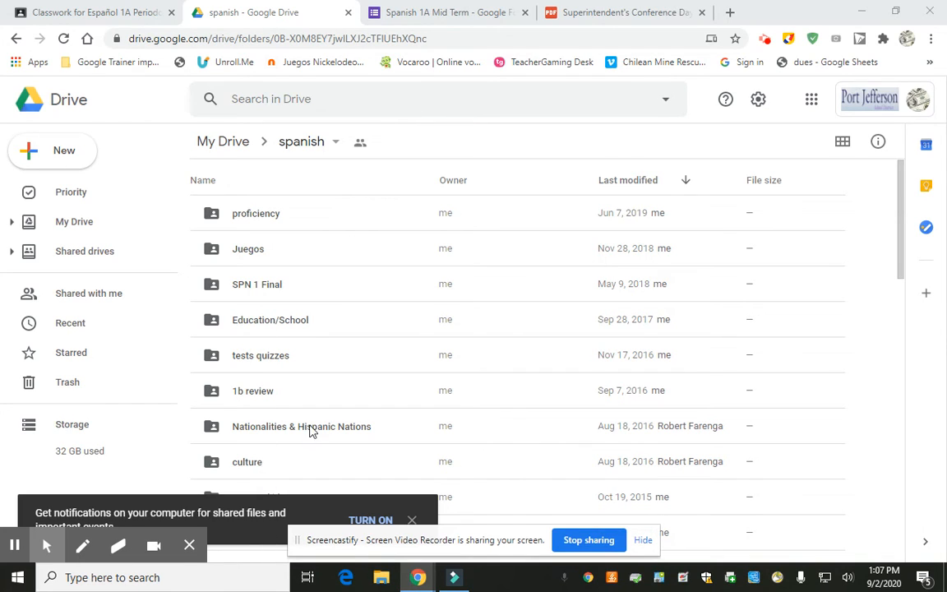
# - Create a new blank Google Form in the shared spanish folder, accepting the folder's sharing permissions
pyautogui.click(54, 153)
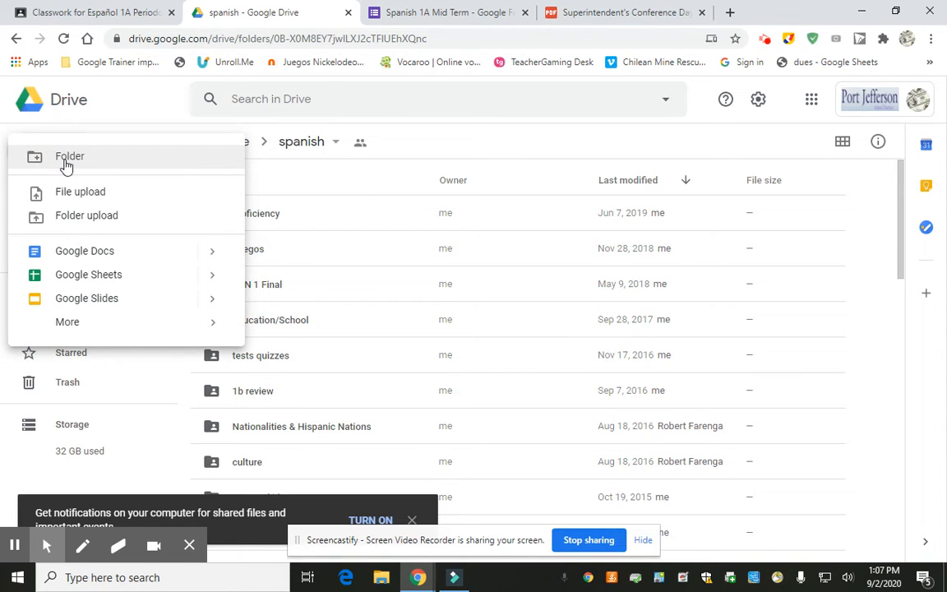
pyautogui.moveTo(70, 333)
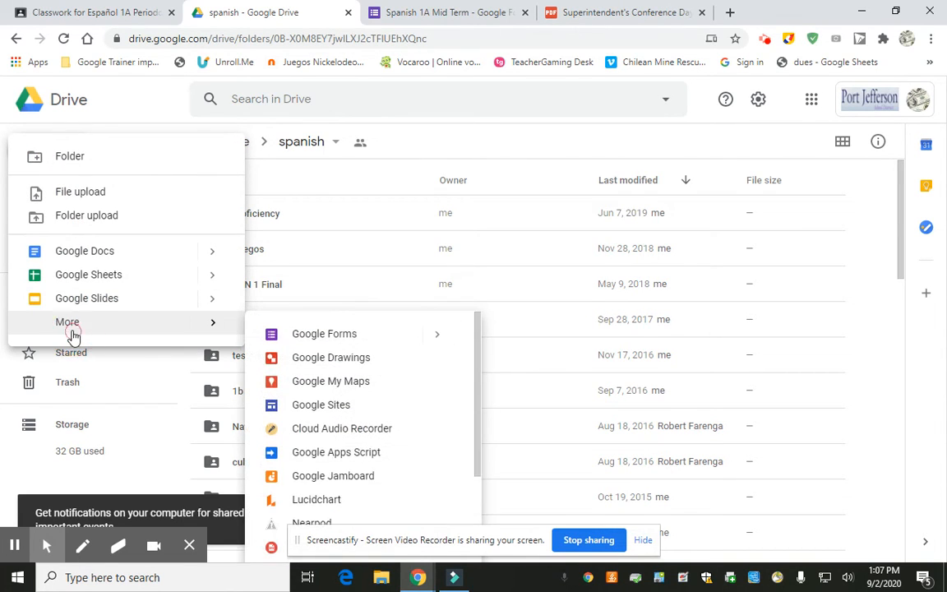
pyautogui.click(352, 339)
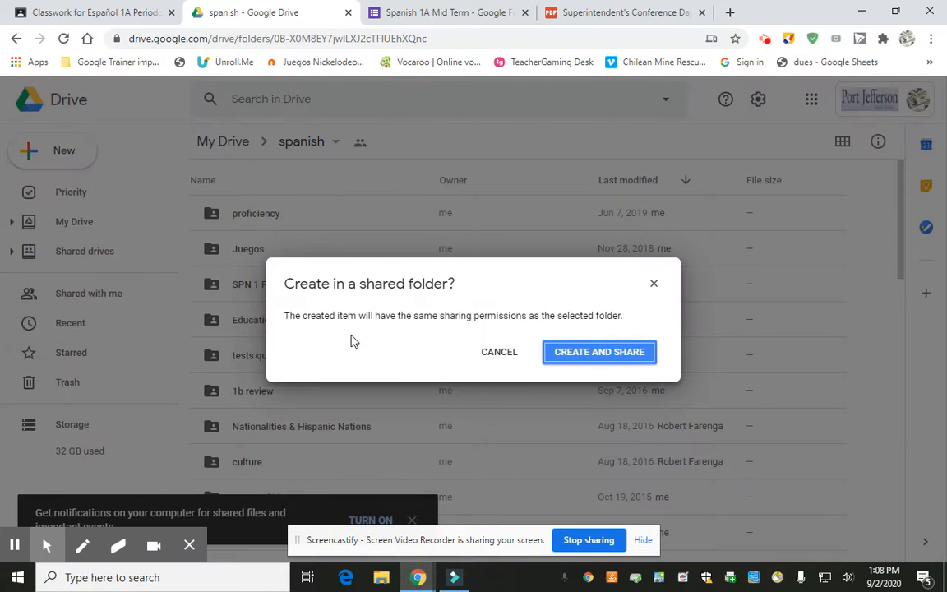
pyautogui.click(621, 353)
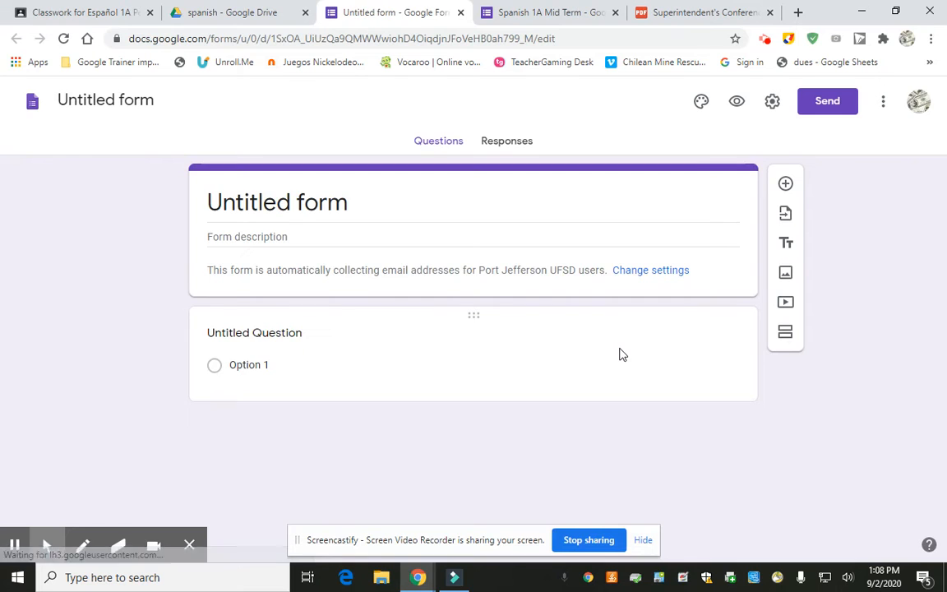
# - Name the form file Practice Quiz and apply the same name as the form's title
pyautogui.click(150, 100)
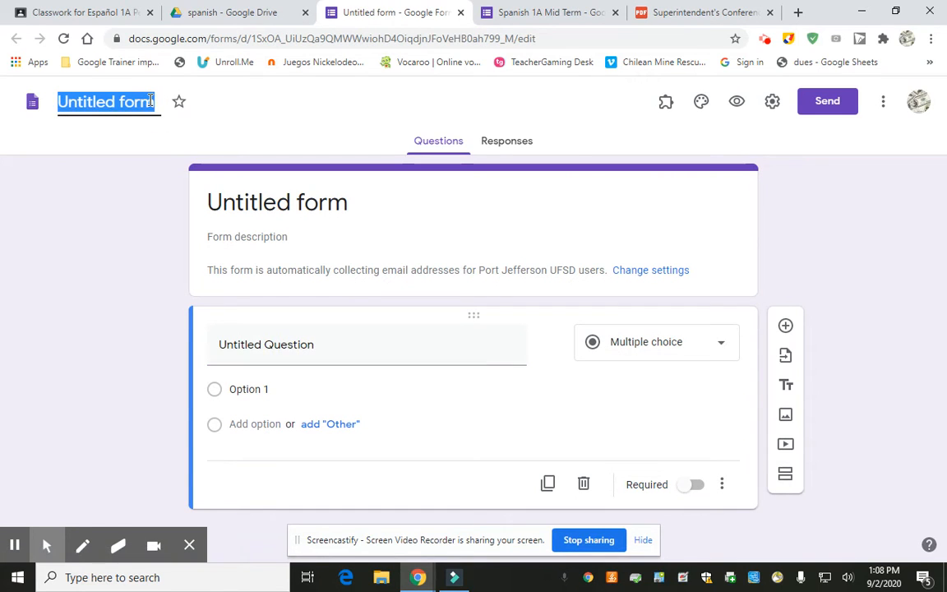
pyautogui.write('Prac')
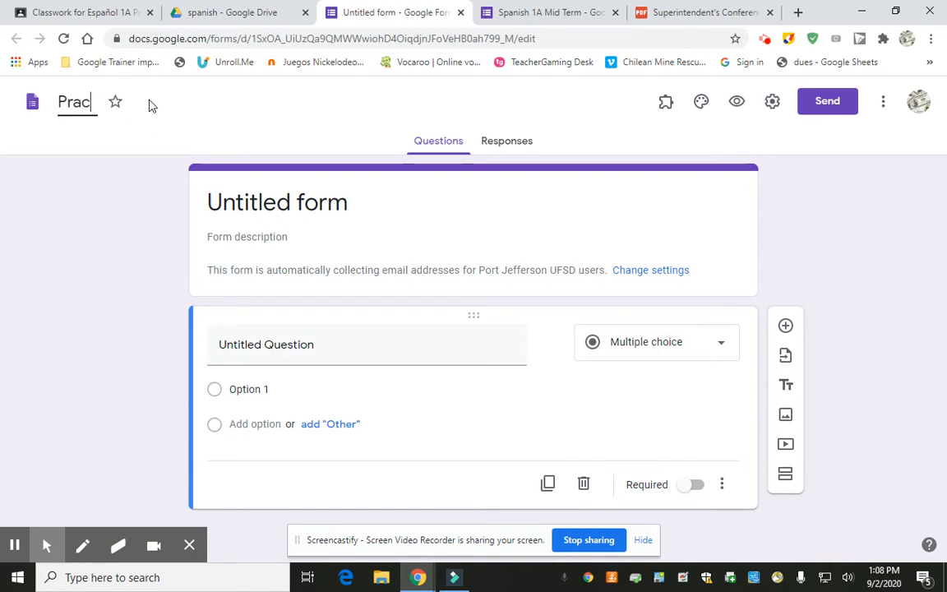
pyautogui.write('tice Quiz')
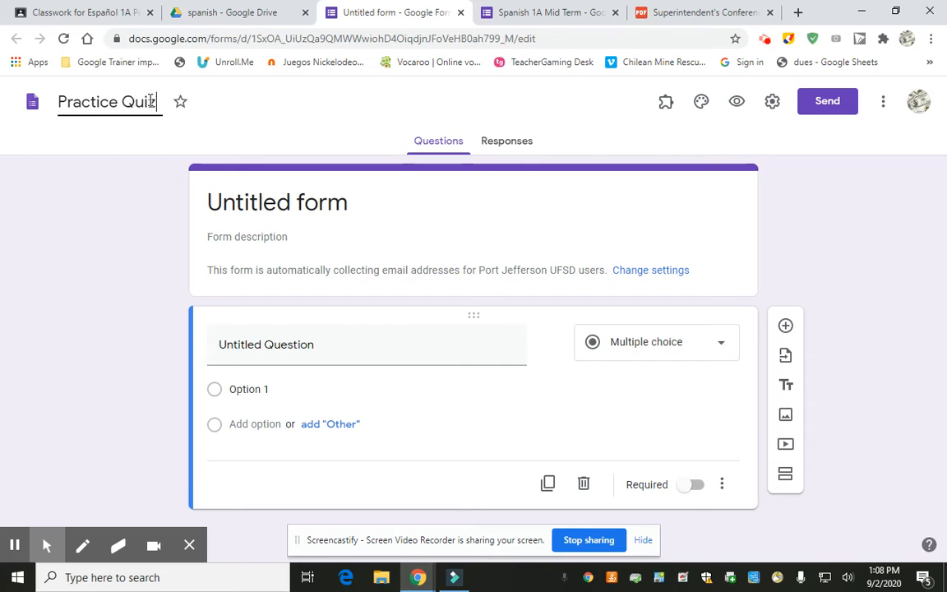
pyautogui.click(258, 203)
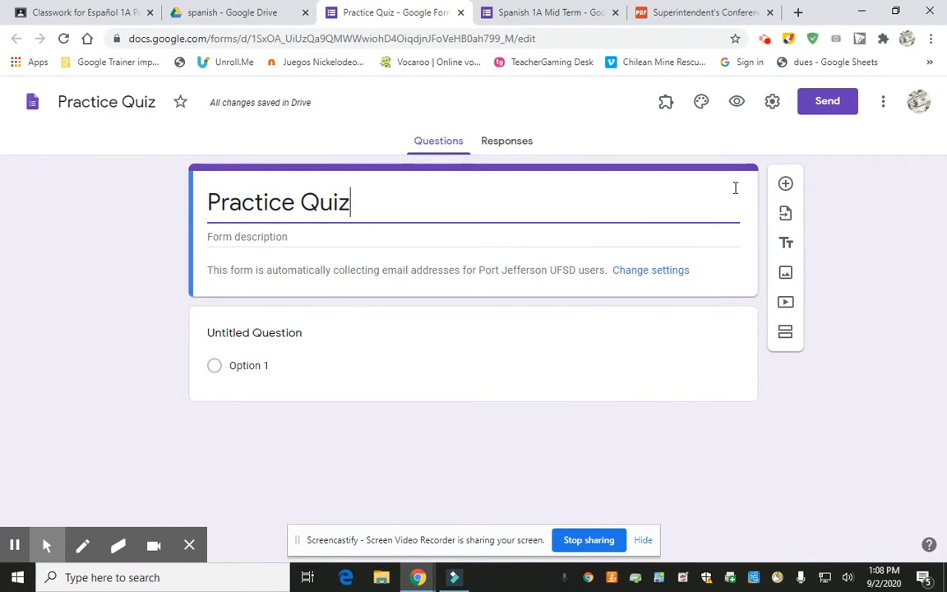
# - Set the form's header image to the purple spheres picture from the Work and School themes
pyautogui.click(702, 103)
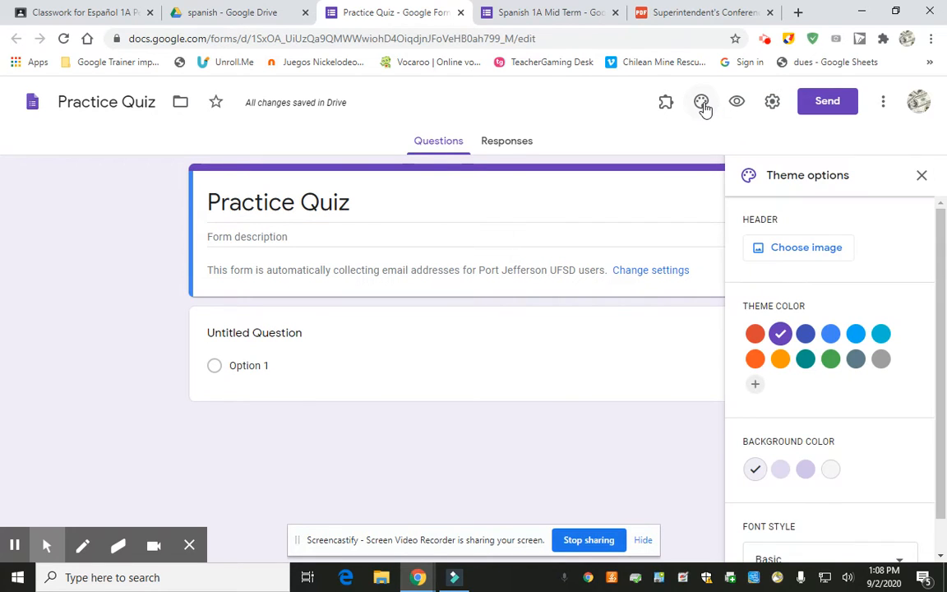
pyautogui.click(801, 249)
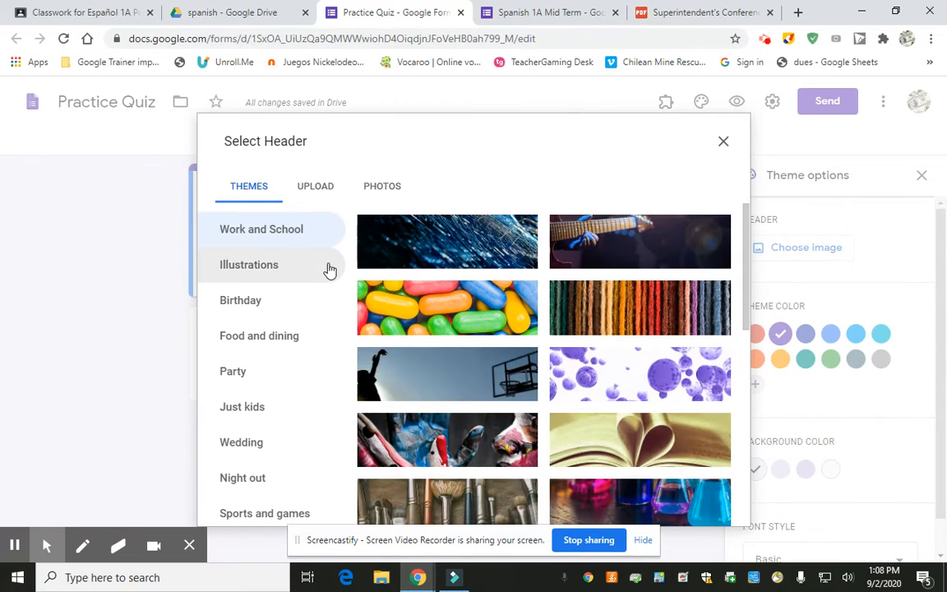
pyautogui.click(317, 186)
pyautogui.click(381, 188)
pyautogui.click(247, 187)
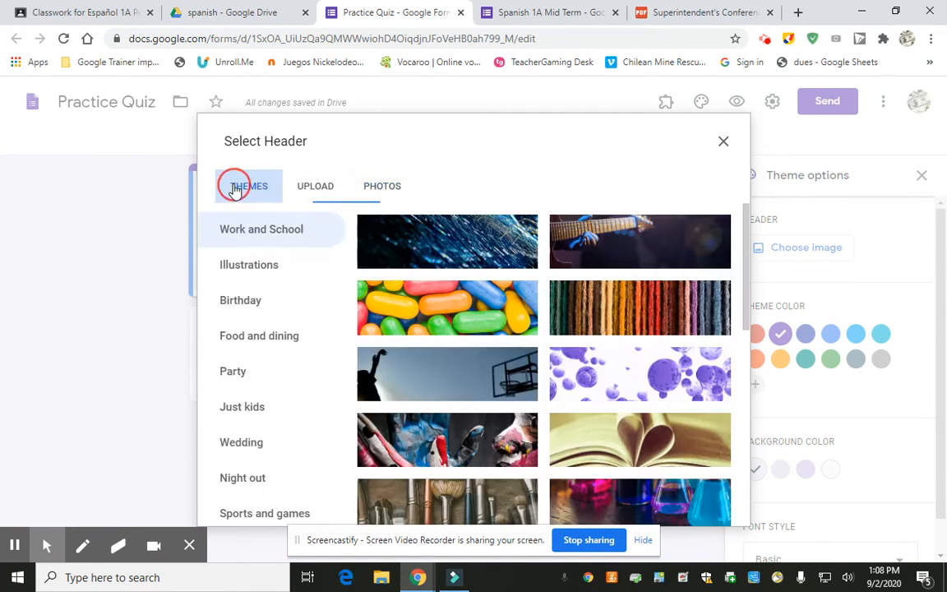
pyautogui.click(608, 381)
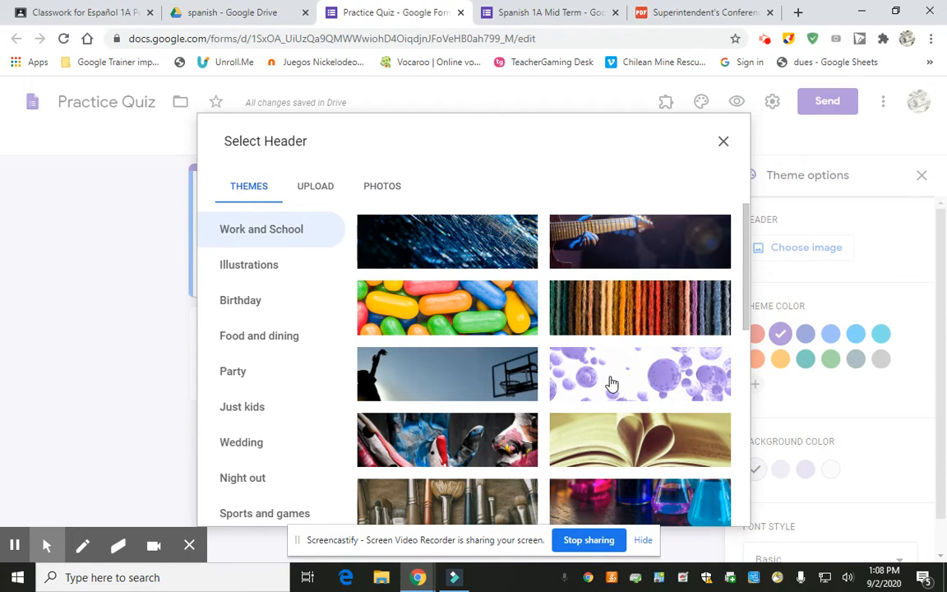
pyautogui.doubleClick(608, 384)
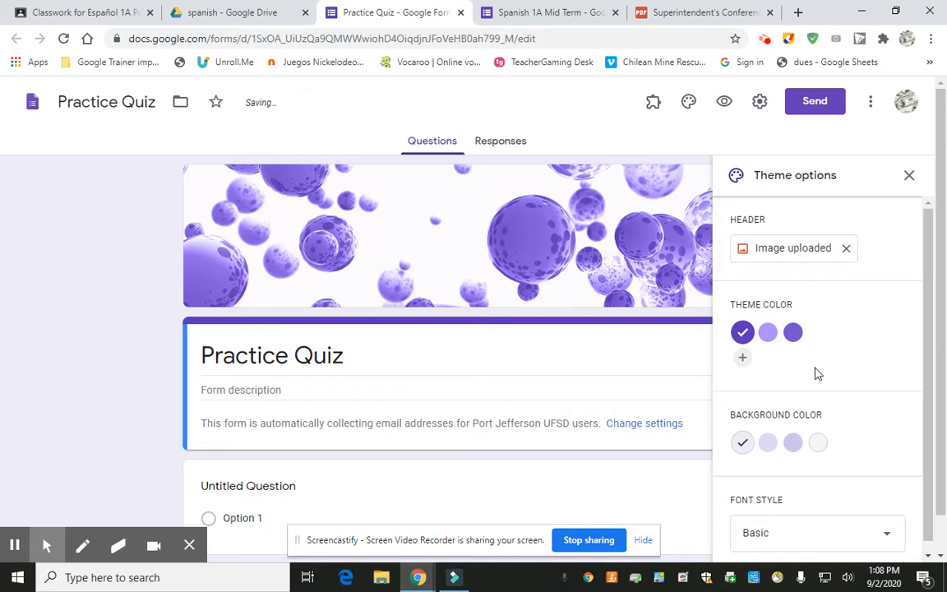
# - Style the form with the light purple theme color, the darkest lavender background and the Playful font
pyautogui.click(767, 333)
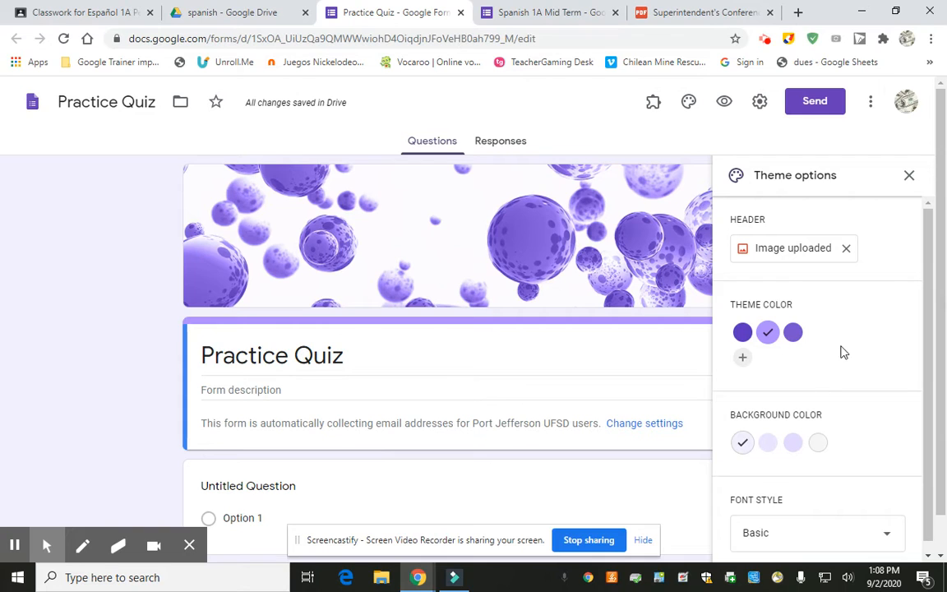
pyautogui.click(818, 444)
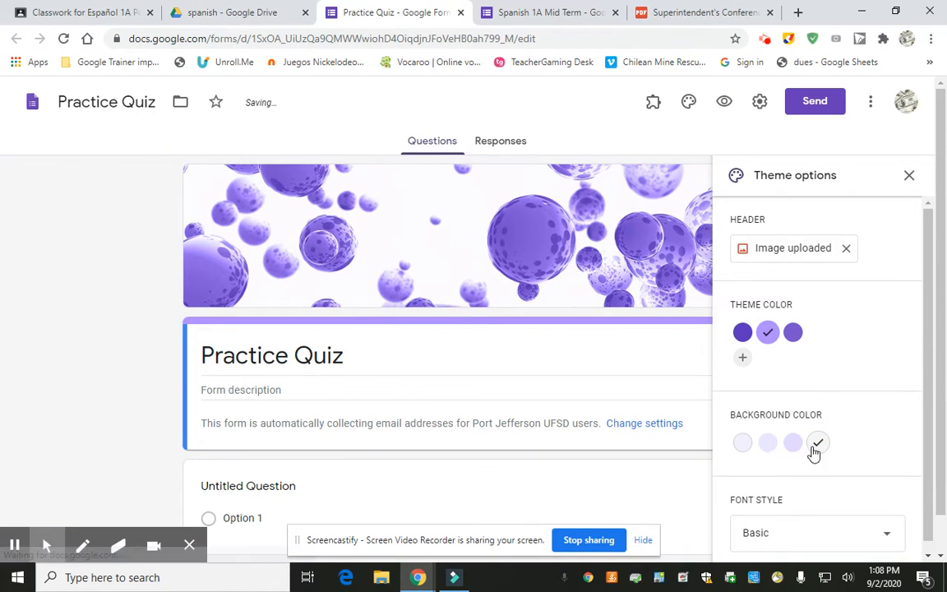
pyautogui.click(792, 445)
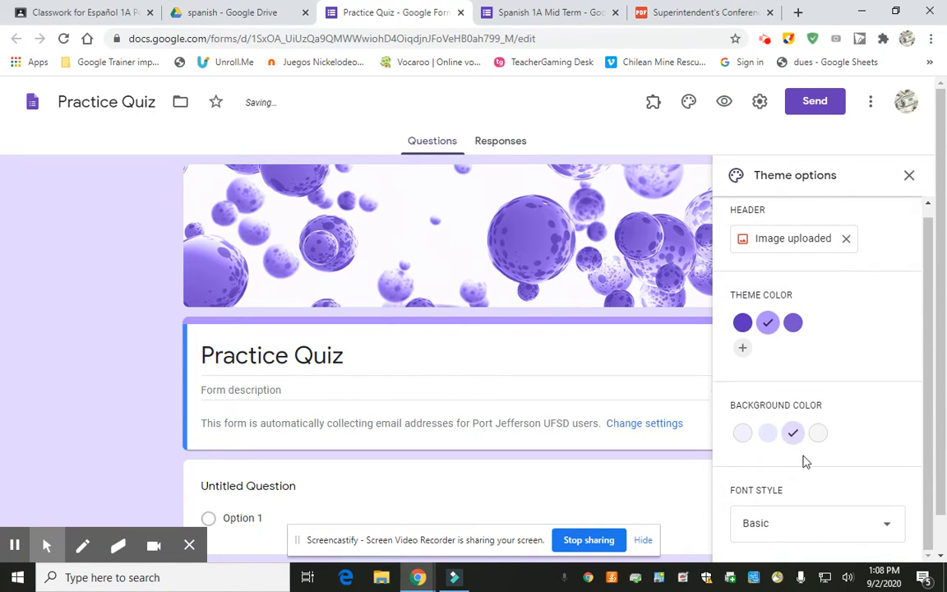
pyautogui.click(810, 528)
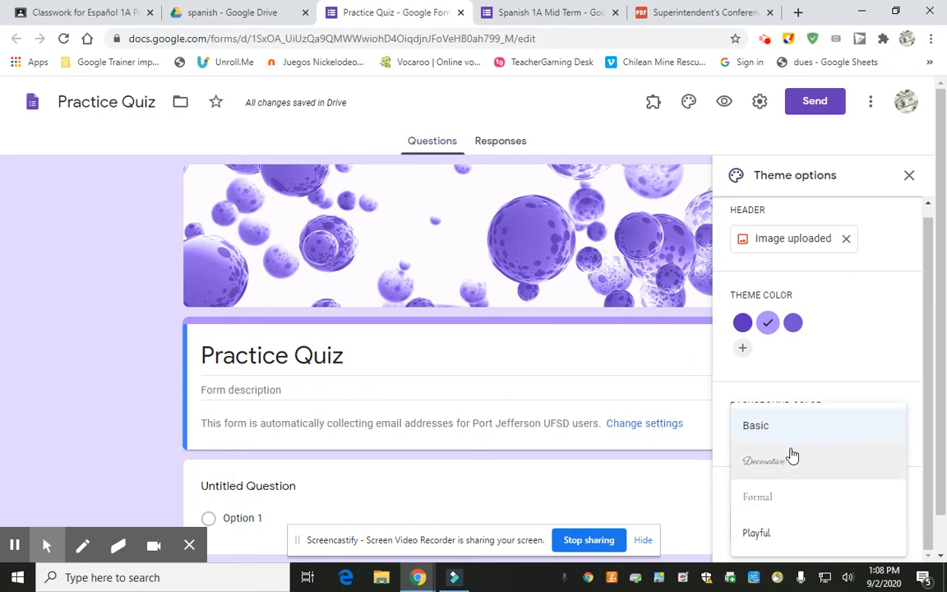
pyautogui.click(774, 535)
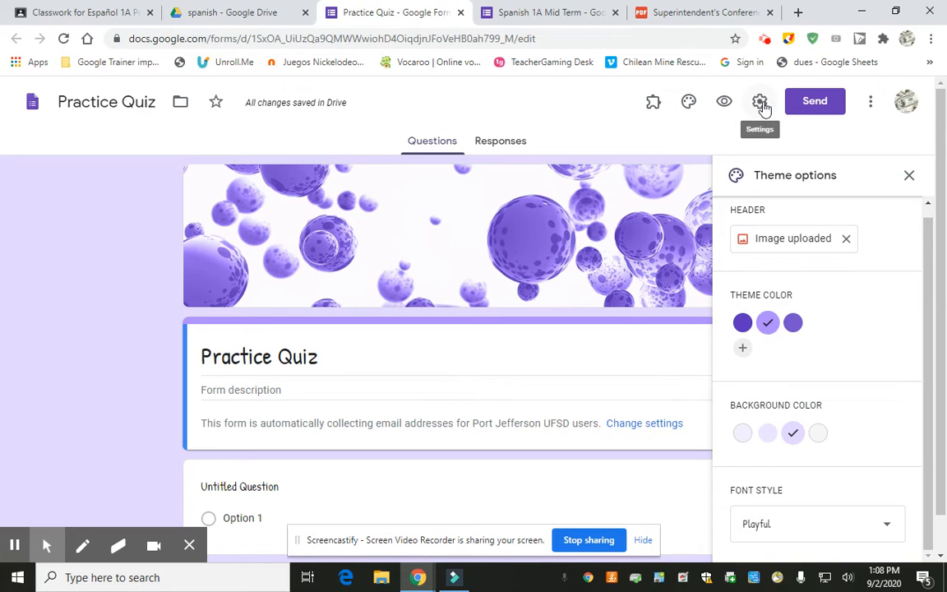
# - Make the form a quiz with grades released later, after manual review, save the settings and close the theme options
pyautogui.click(761, 104)
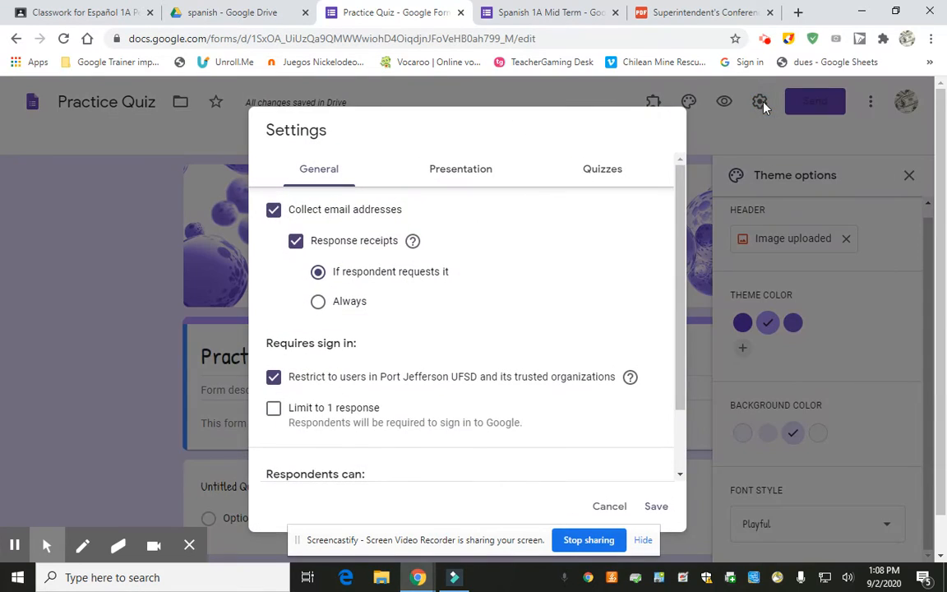
pyautogui.click(594, 176)
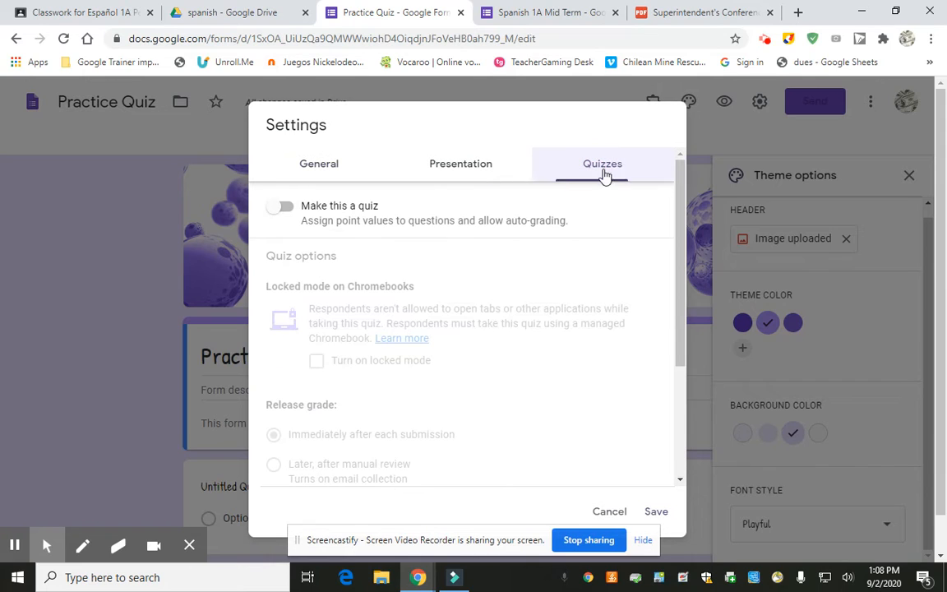
pyautogui.click(285, 211)
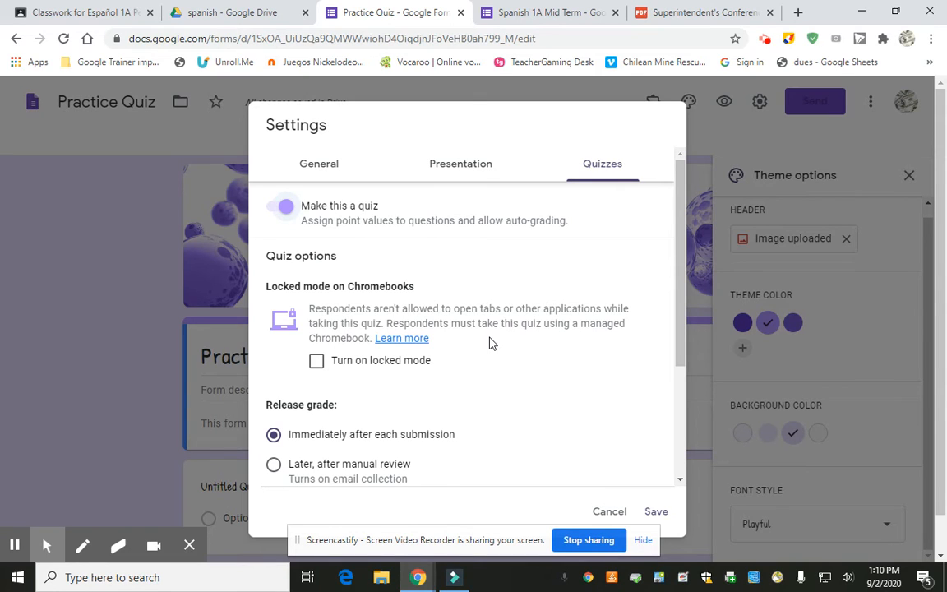
pyautogui.scroll(-2, 491, 342)
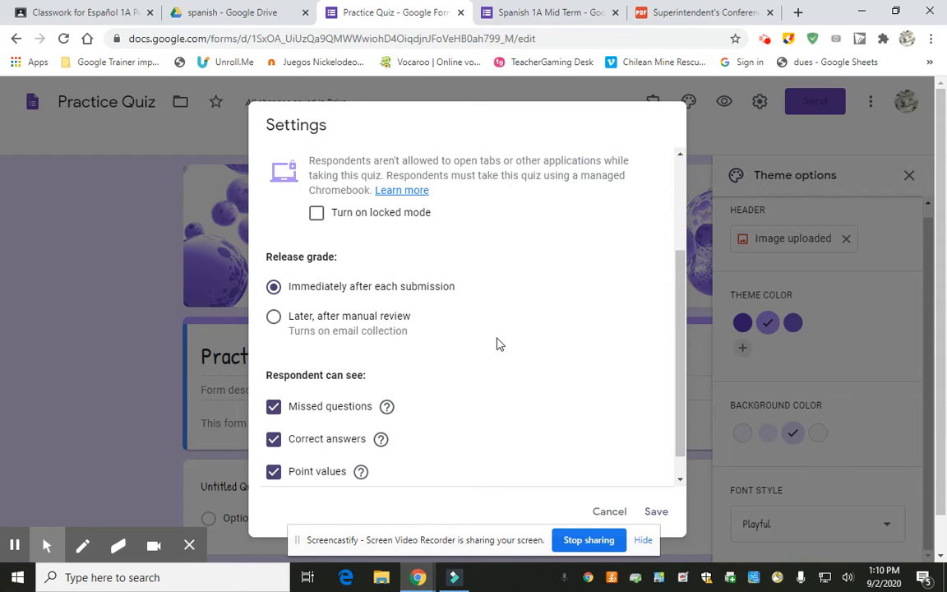
pyautogui.click(274, 318)
pyautogui.scroll(-1, 564, 404)
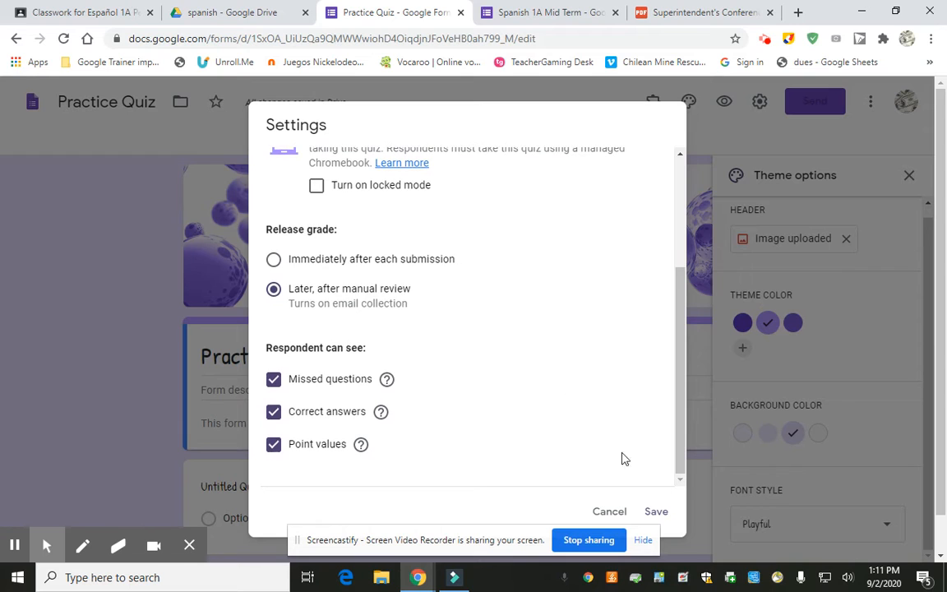
pyautogui.click(665, 512)
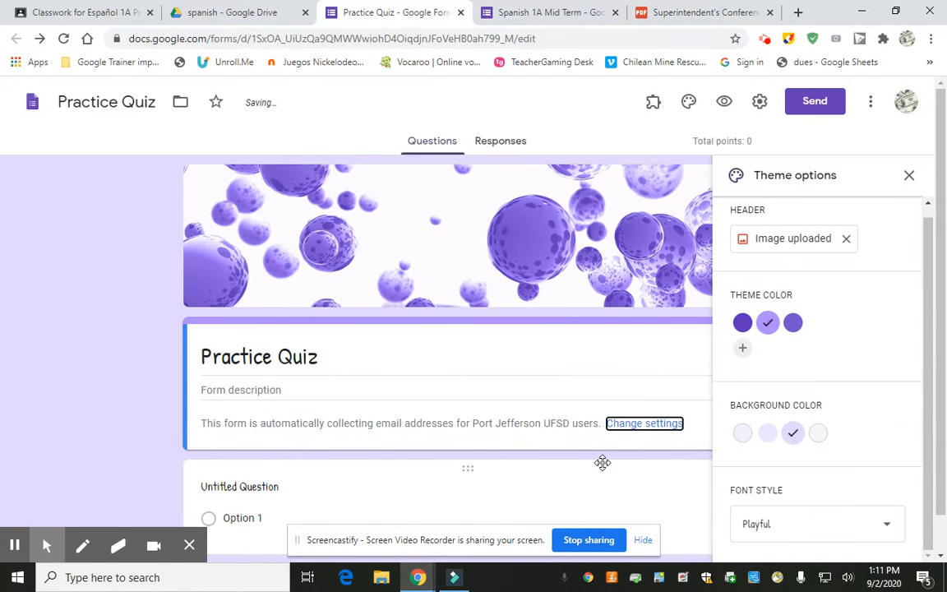
pyautogui.click(909, 176)
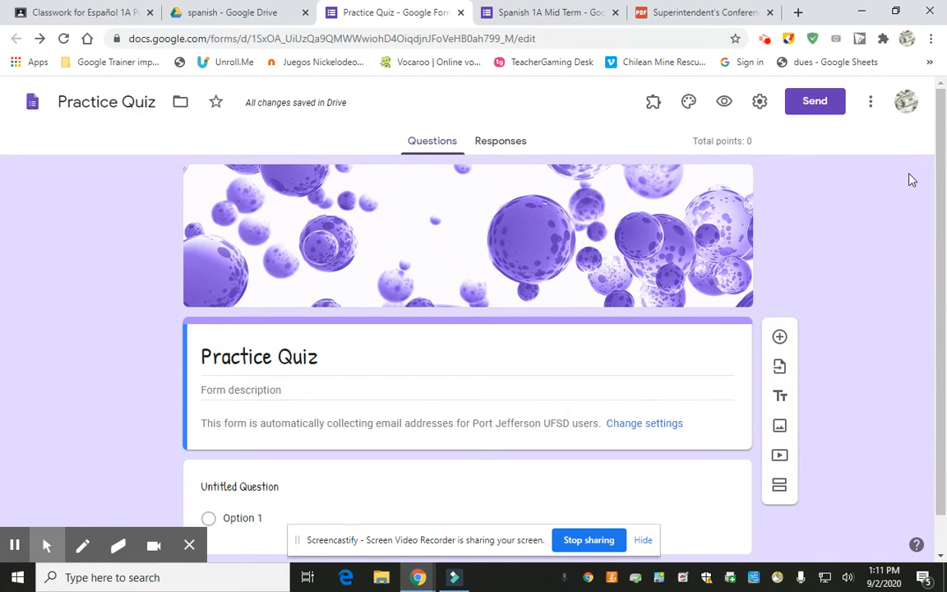
# - Add a new section to the form and place a title and description block at the end of section 1
pyautogui.scroll(-1, 912, 179)
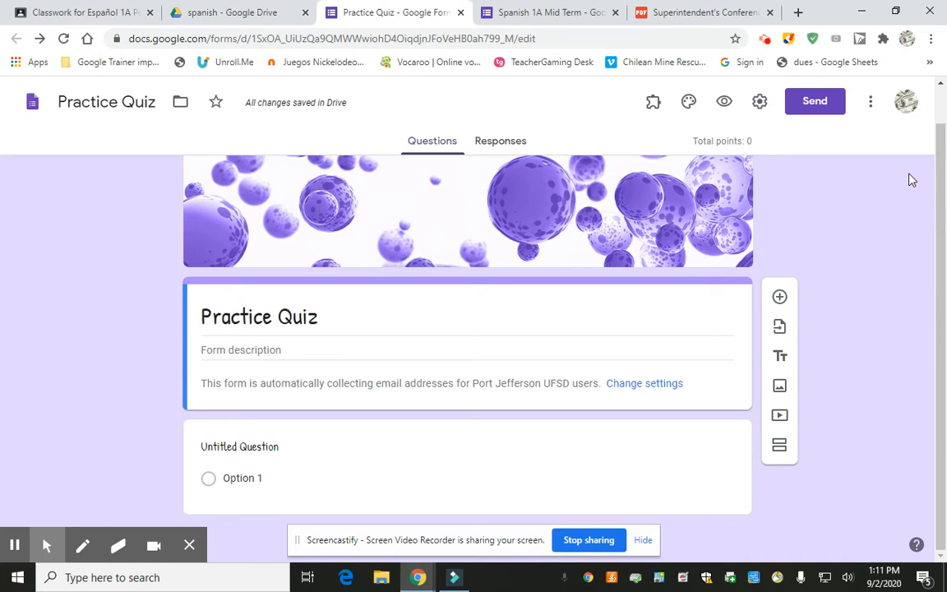
pyautogui.click(779, 448)
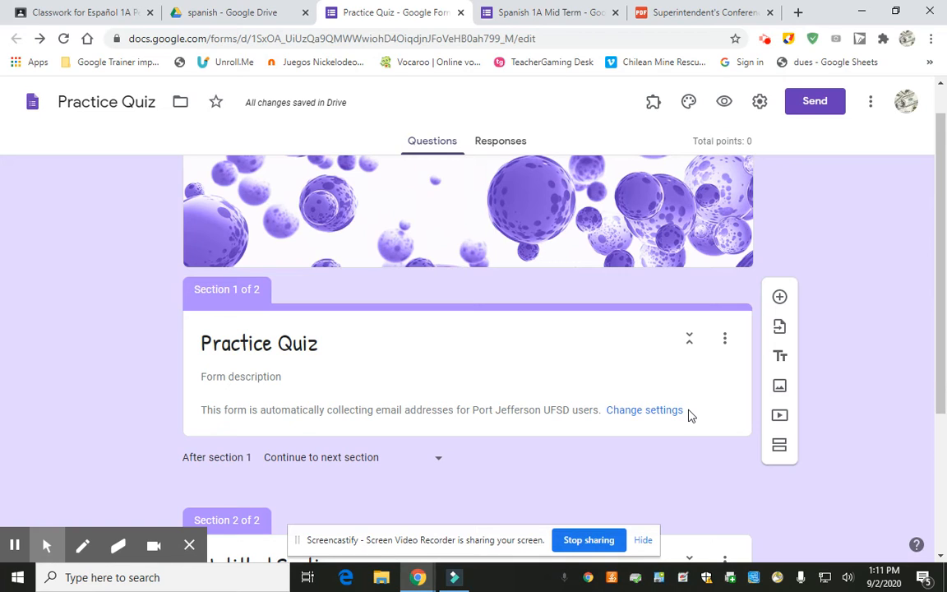
pyautogui.click(785, 359)
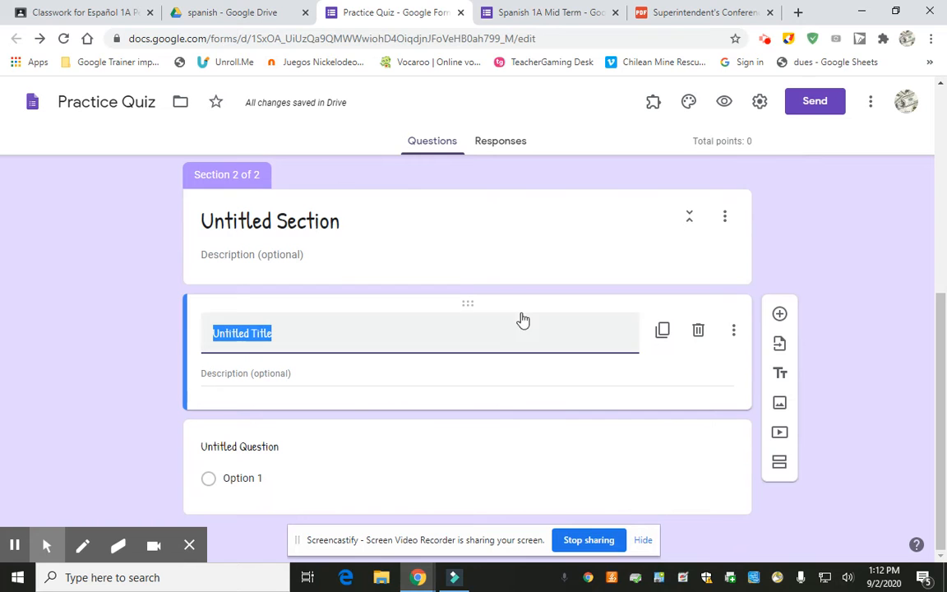
pyautogui.moveTo(470, 307); pyautogui.dragTo(469, 381)
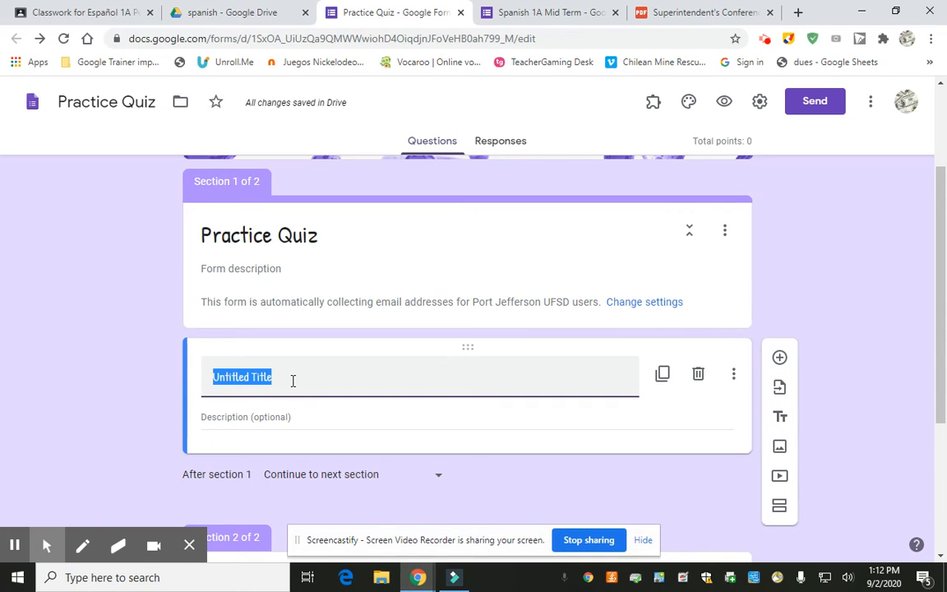
# - Title the new block in section 1 "Section 1 - Multiple Choice"
pyautogui.write('Sen')
pyautogui.press('BackSpace')
pyautogui.press('BackSpace')
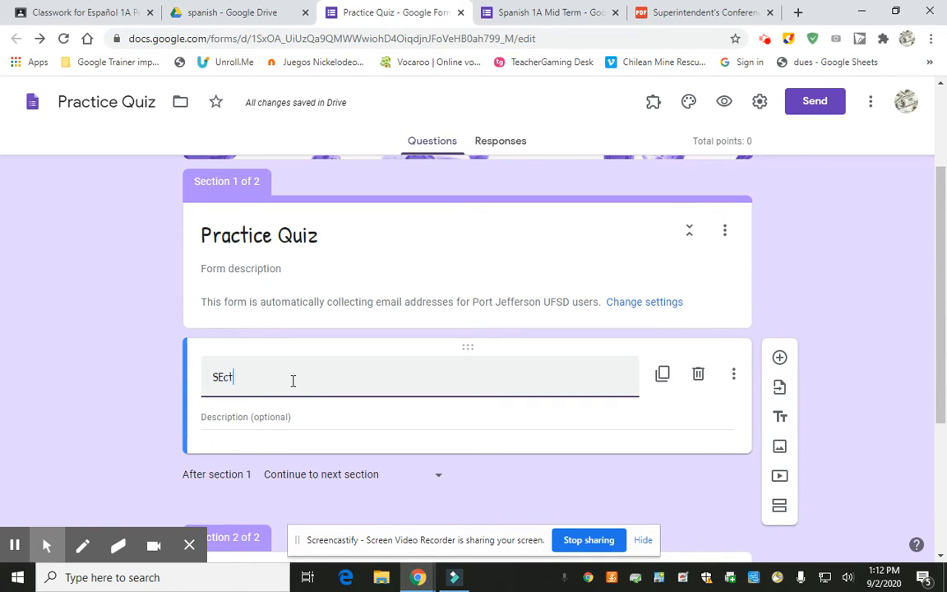
pyautogui.write('ection 1 -')
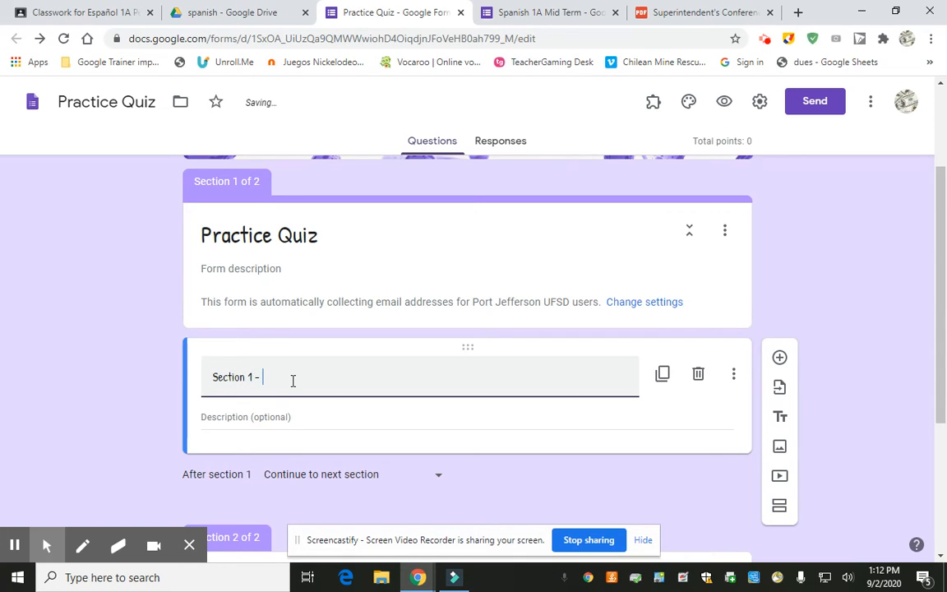
pyautogui.write(' Hultiple Choice')
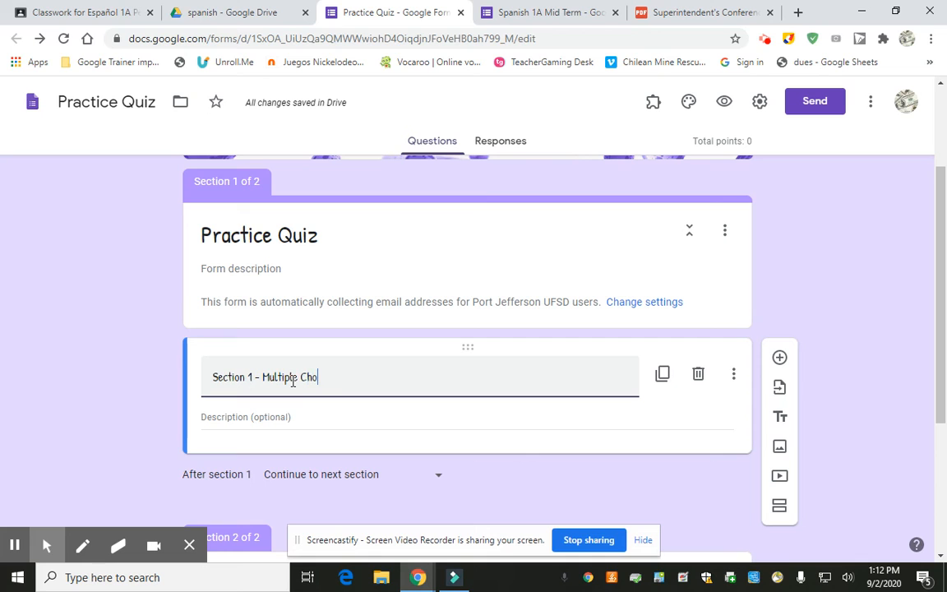
pyautogui.click(713, 420)
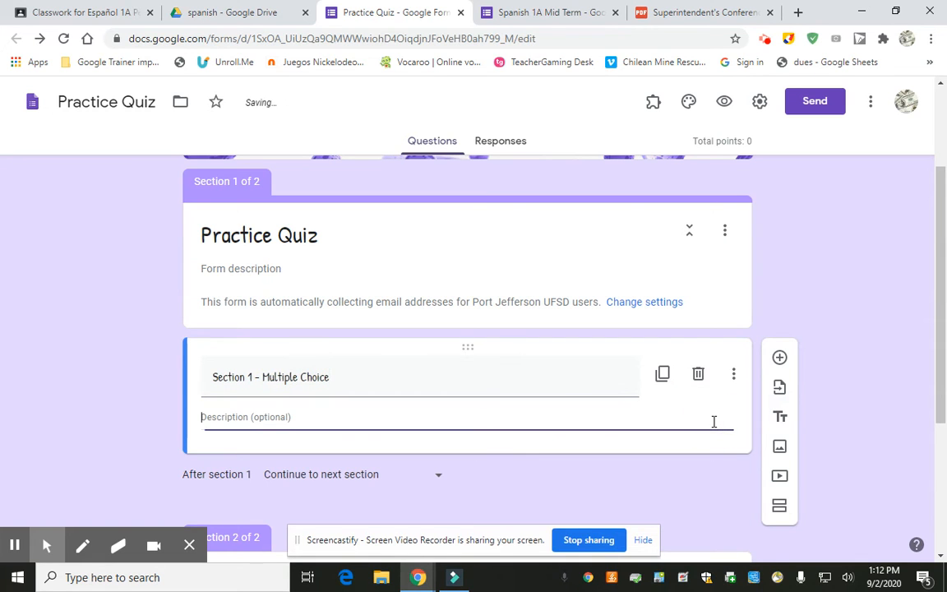
# - Delete the untitled section 2 from the form
pyautogui.scroll(-2, 740, 382)
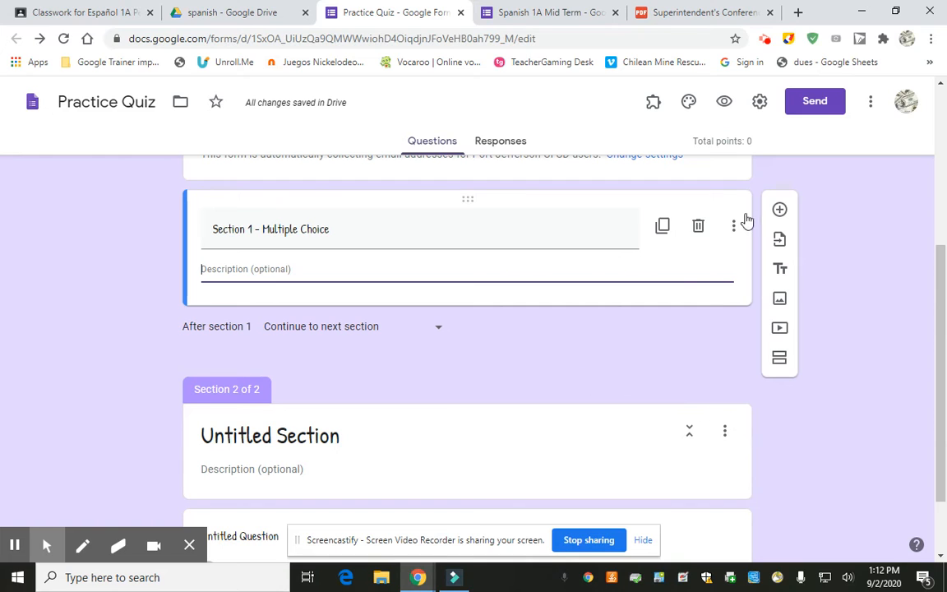
pyautogui.click(725, 434)
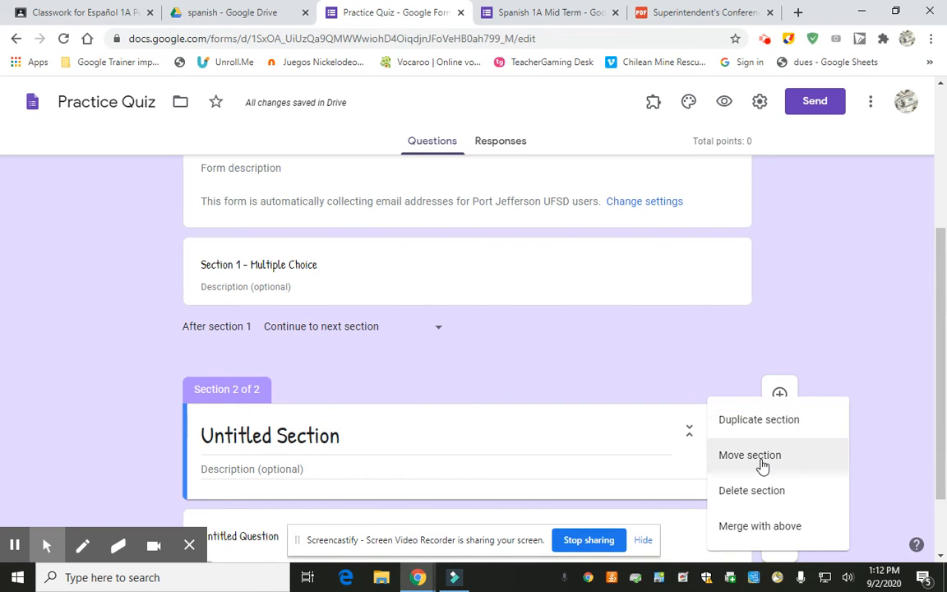
pyautogui.click(756, 491)
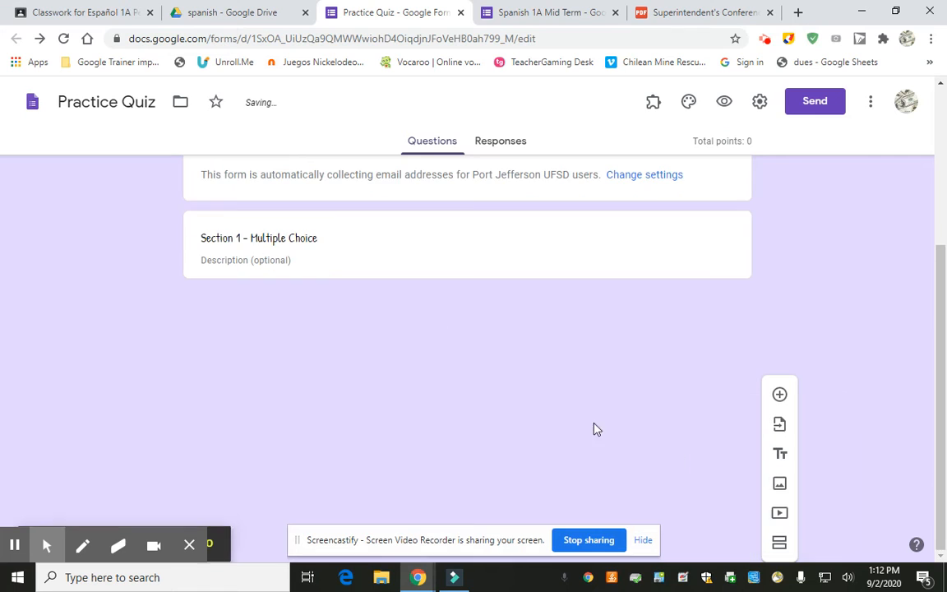
pyautogui.scroll(2, 513, 377)
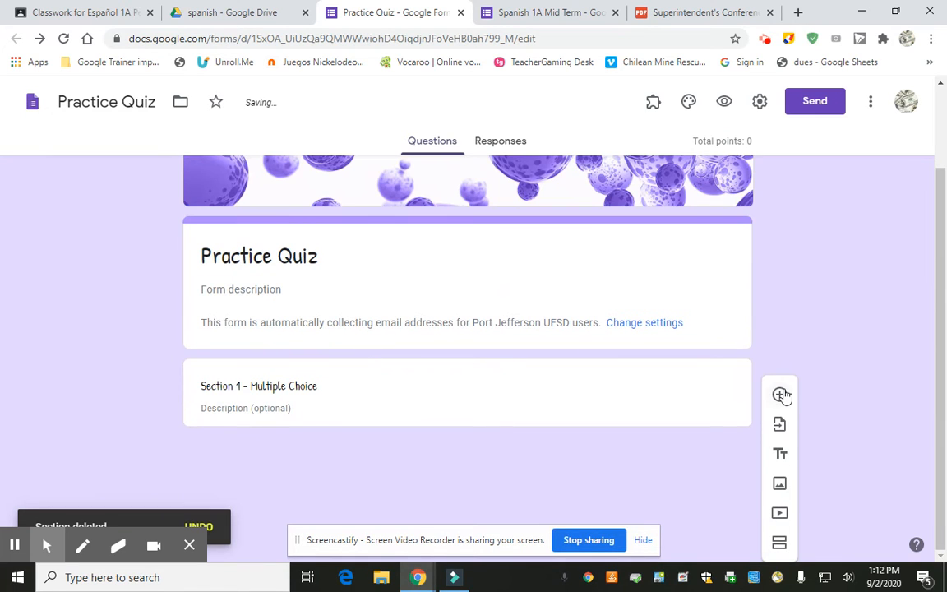
# - Add a new multiple-choice question with four answer options
pyautogui.click(781, 396)
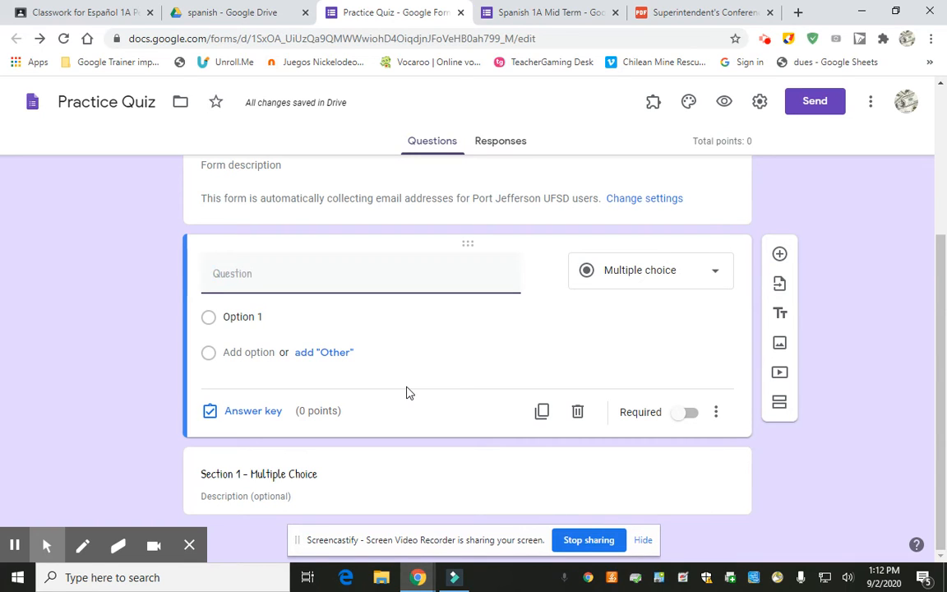
pyautogui.click(245, 352)
pyautogui.click(248, 388)
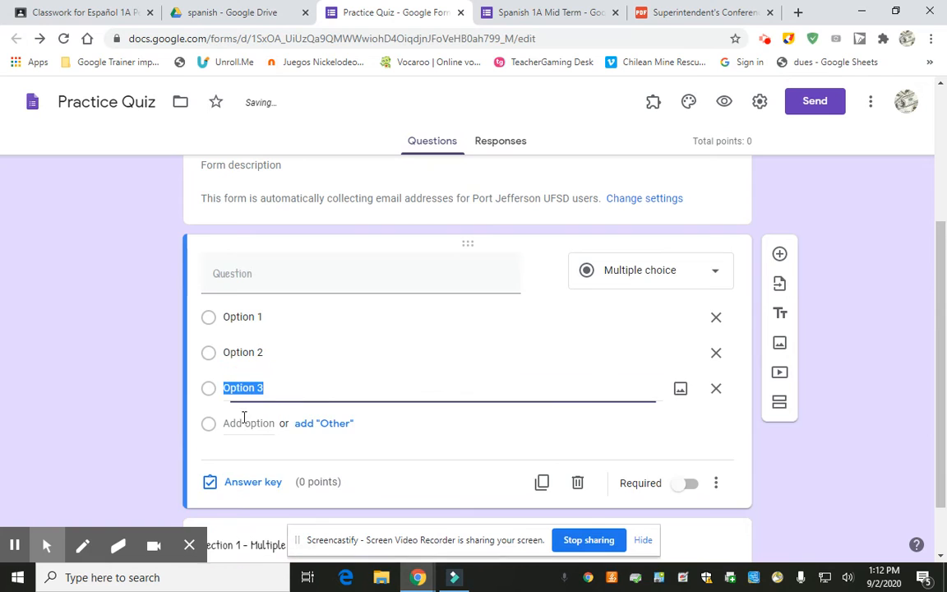
pyautogui.click(249, 422)
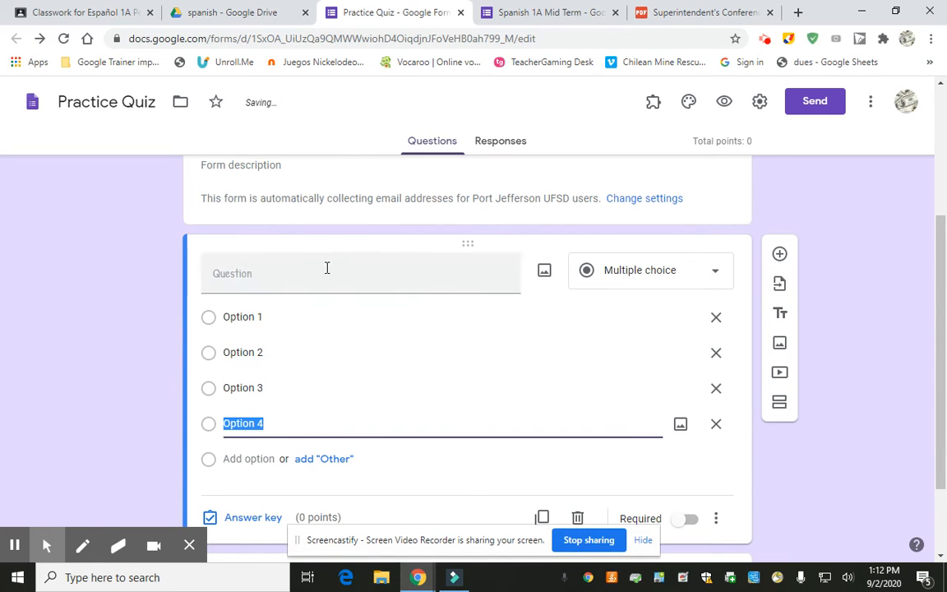
# - Mark Option 1 as the correct answer in the new question's answer key
pyautogui.click(247, 517)
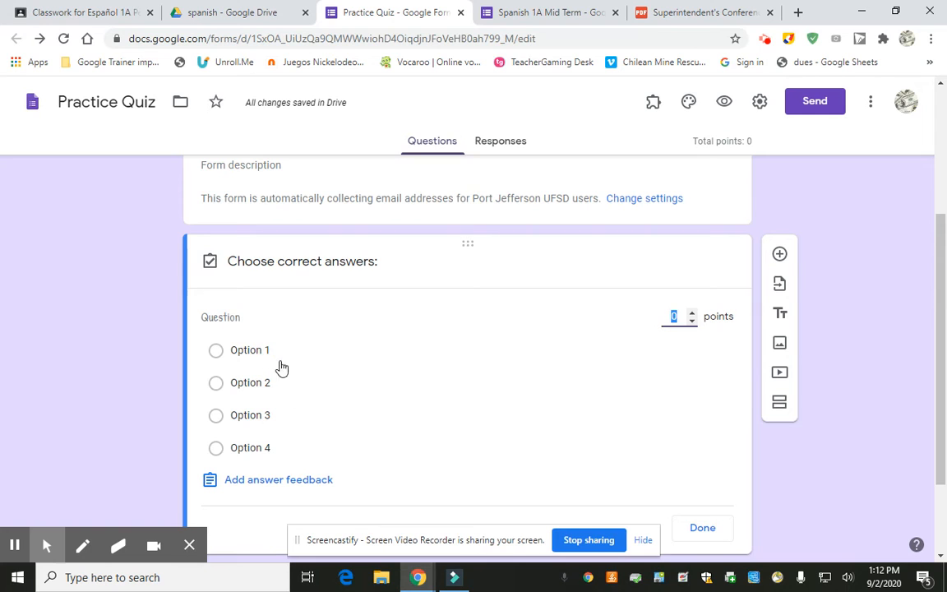
pyautogui.scroll(-2, 281, 368)
pyautogui.click(247, 233)
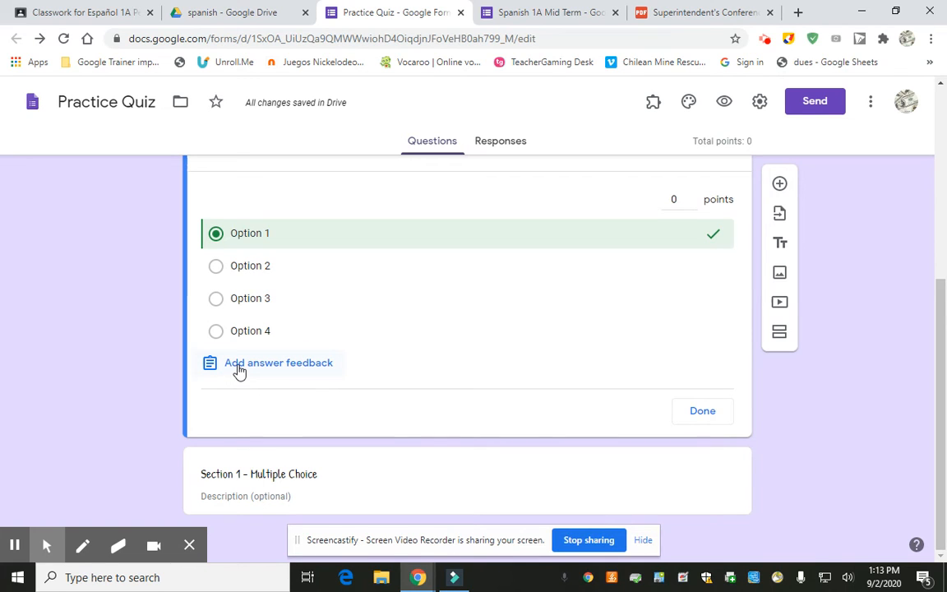
pyautogui.click(703, 411)
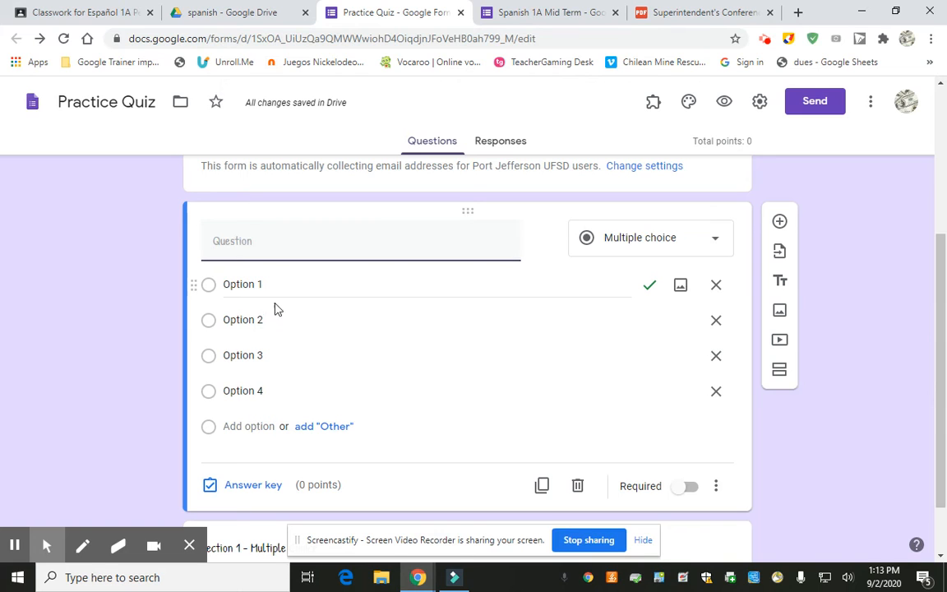
pyautogui.click(253, 485)
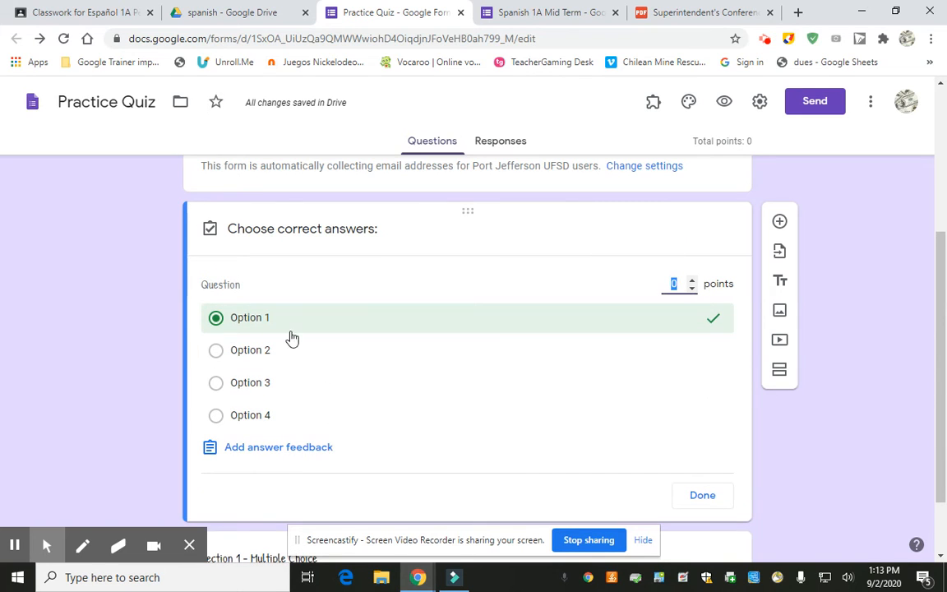
pyautogui.scroll(-1, 395, 420)
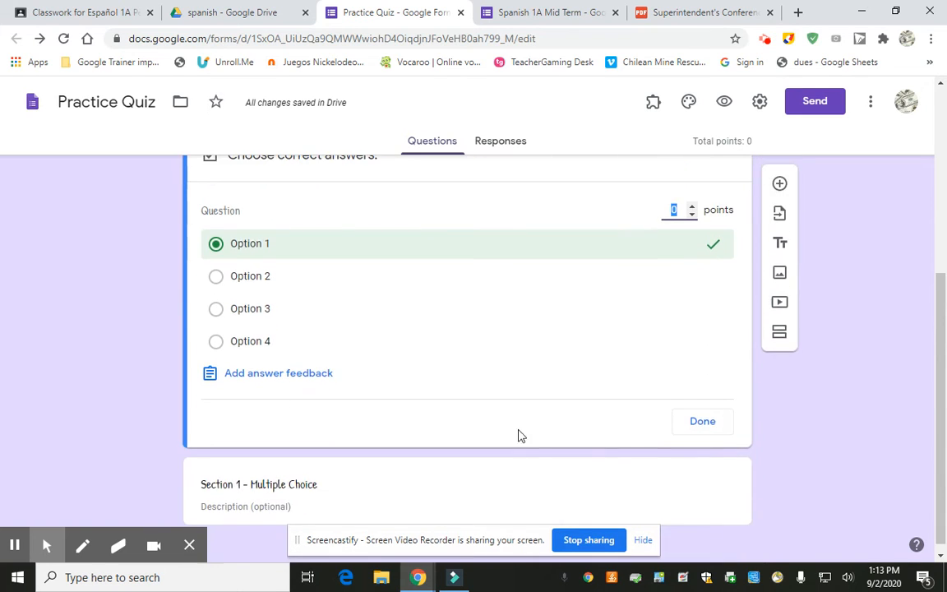
pyautogui.click(705, 426)
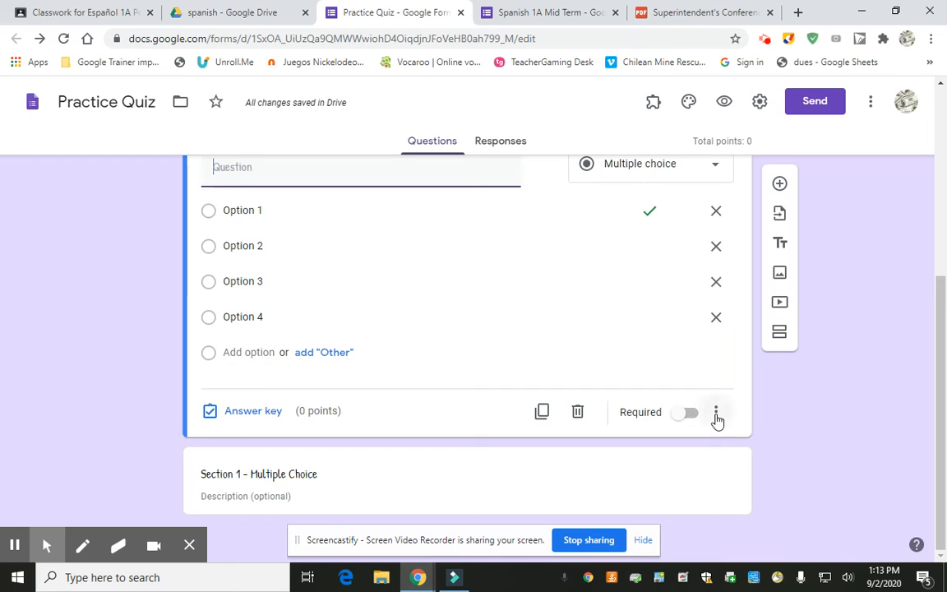
# - Turn on shuffled option order for the question and make it worth 2 points in its answer key
pyautogui.click(716, 415)
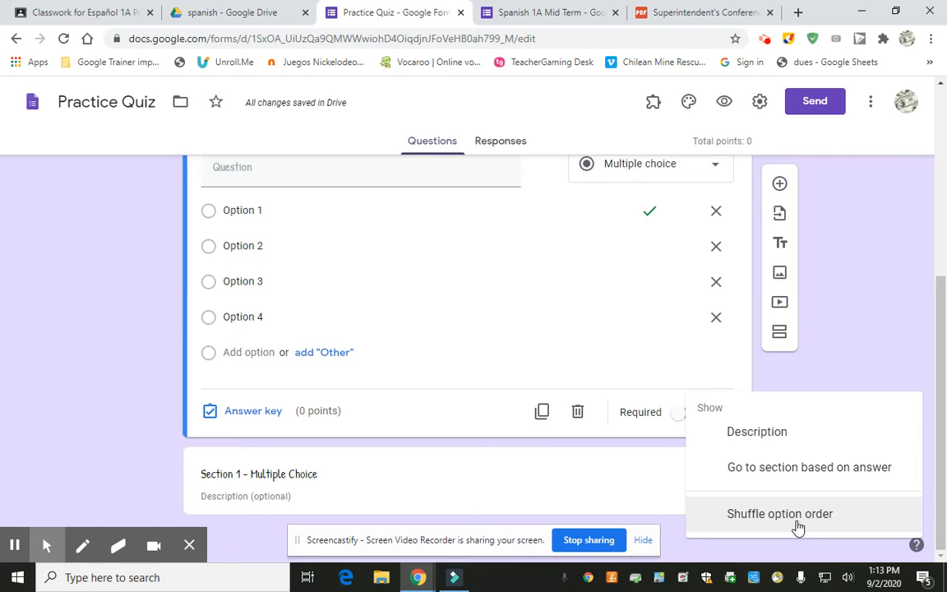
pyautogui.click(798, 525)
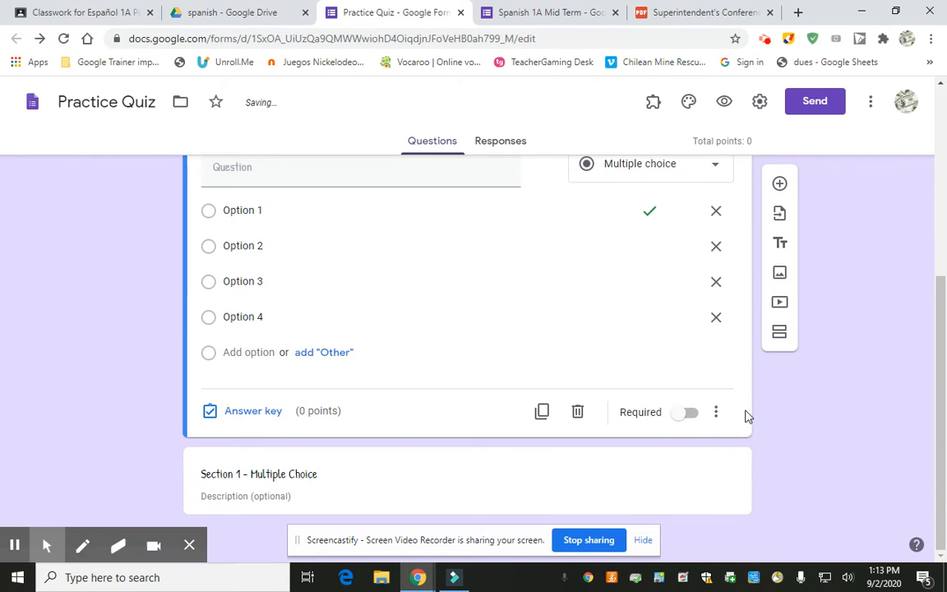
pyautogui.click(262, 413)
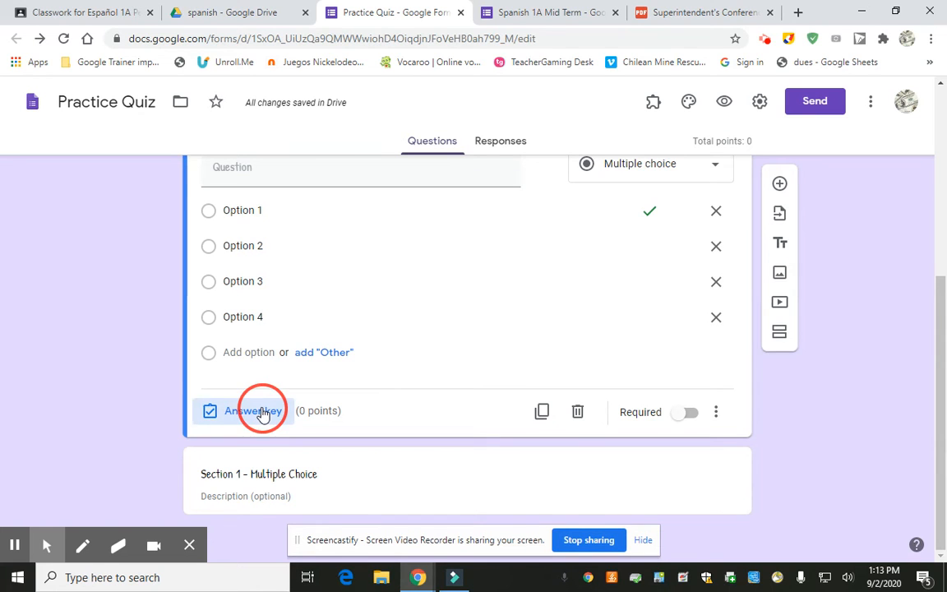
pyautogui.scroll(3, 394, 366)
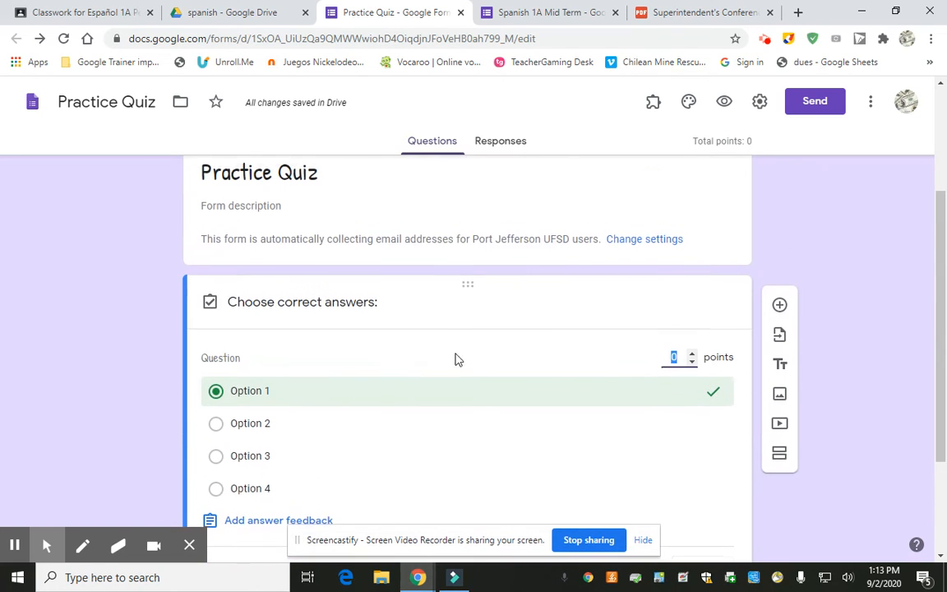
pyautogui.click(693, 355)
pyautogui.click(693, 355)
pyautogui.scroll(-2, 622, 406)
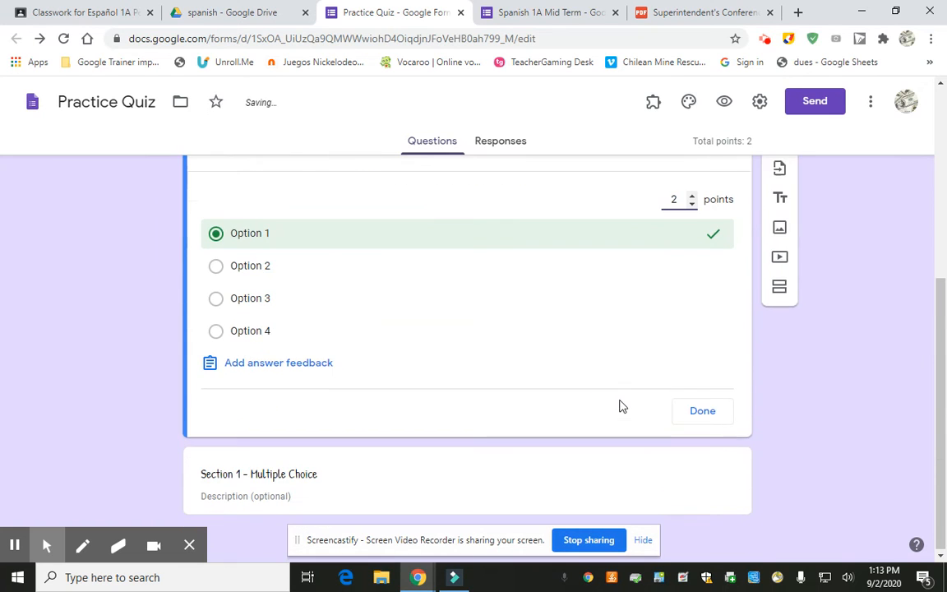
pyautogui.click(703, 413)
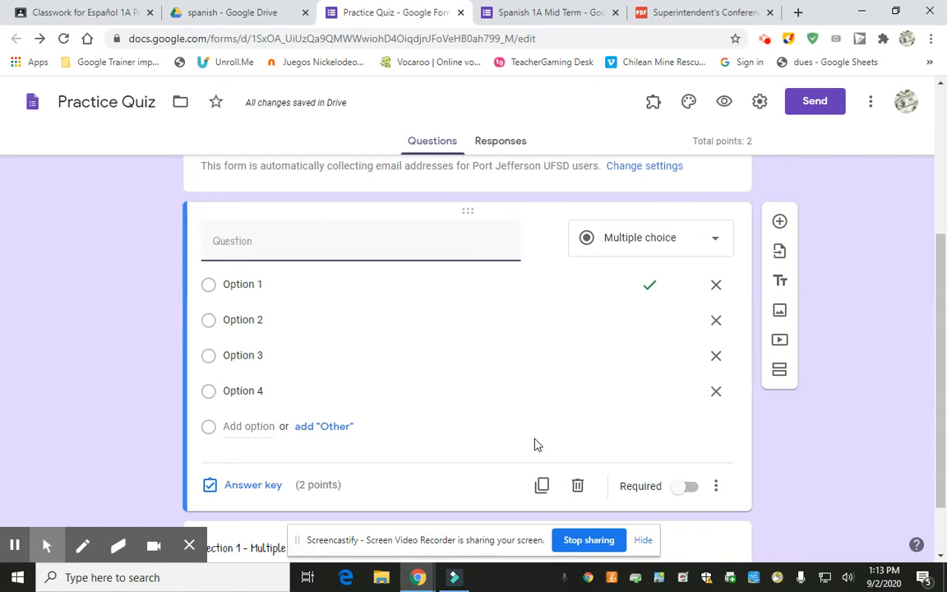
# - Duplicate the multiple-choice question and check the copy's answer key and option order setting
pyautogui.scroll(-1, 543, 434)
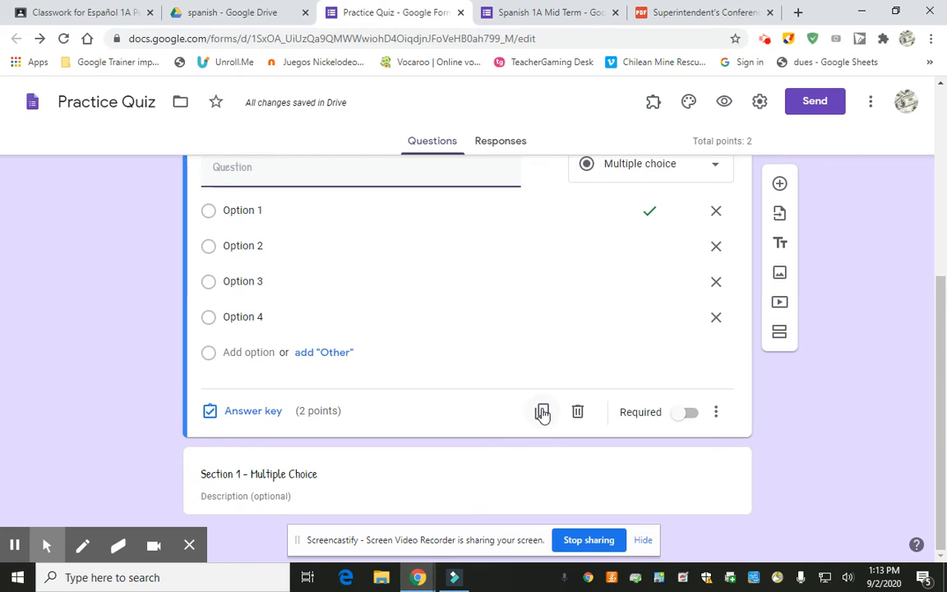
pyautogui.click(543, 413)
pyautogui.click(543, 413)
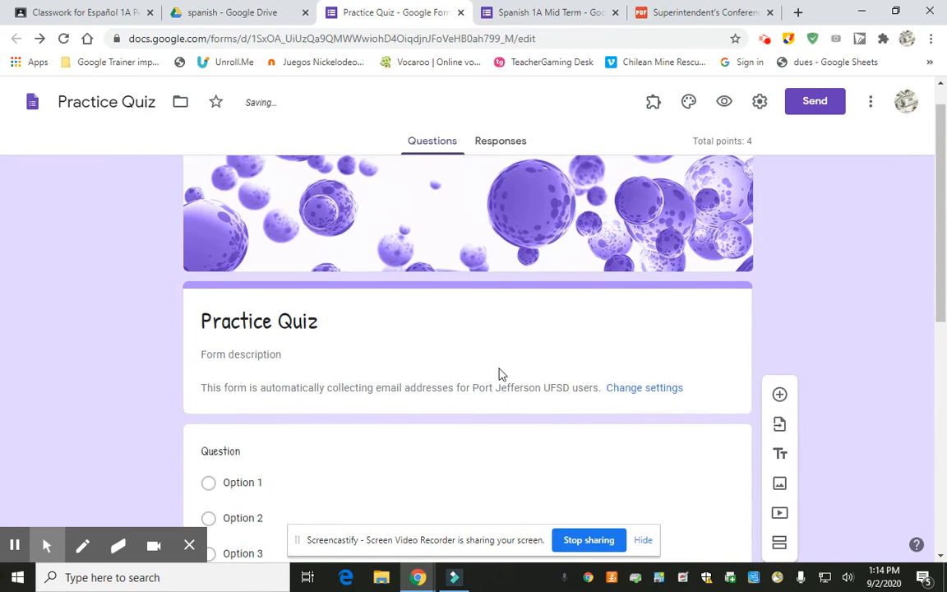
pyautogui.scroll(-2, 313, 450)
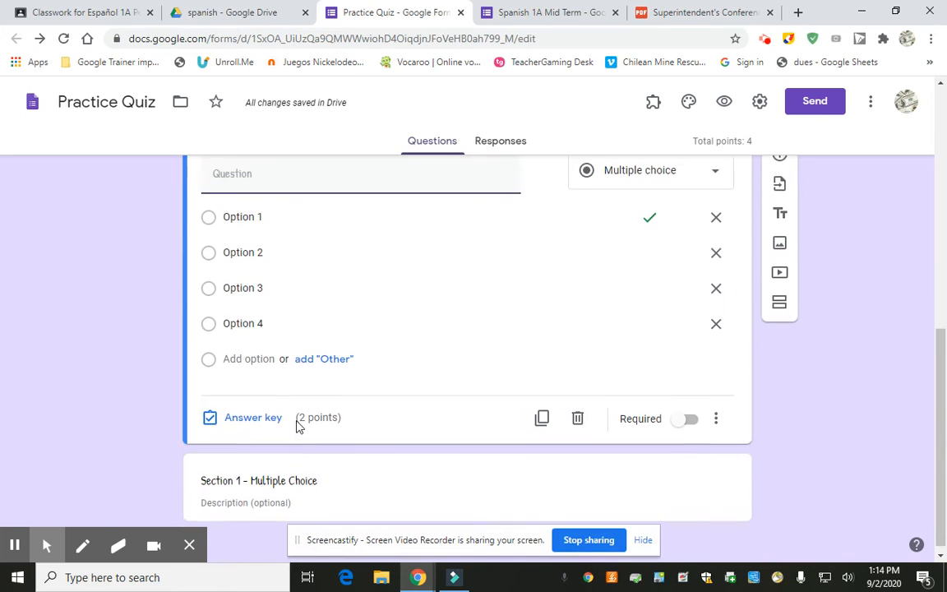
pyautogui.click(281, 422)
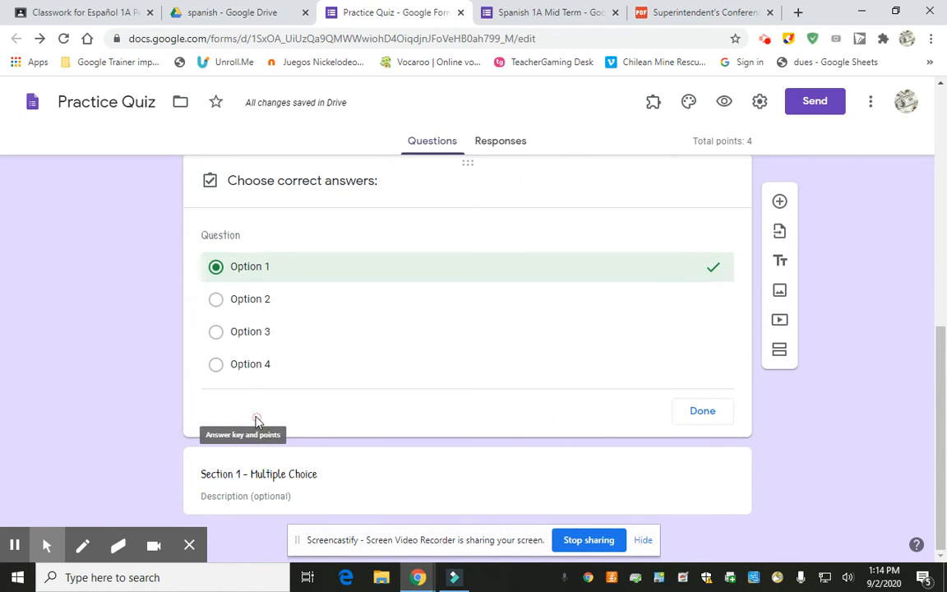
pyautogui.click(699, 448)
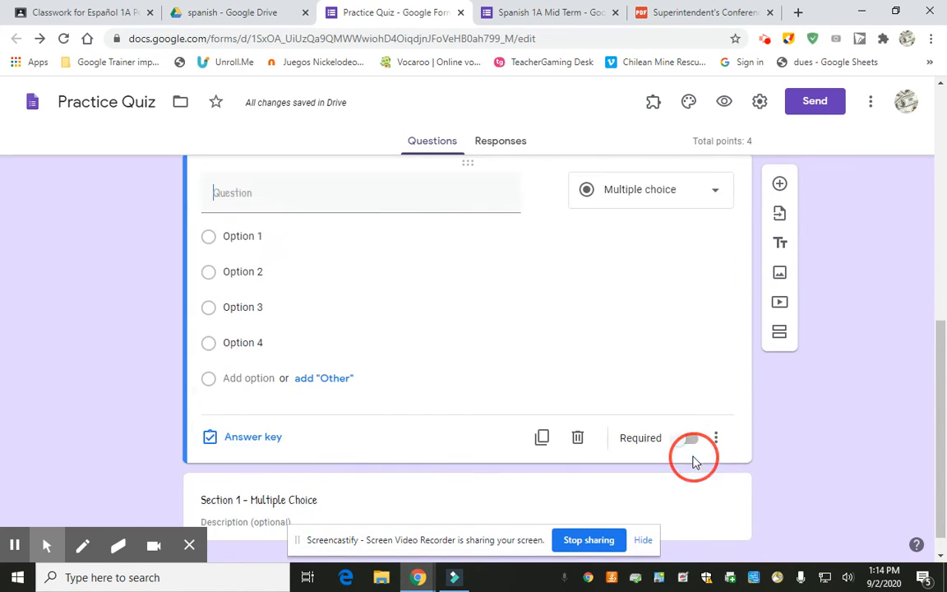
pyautogui.click(720, 440)
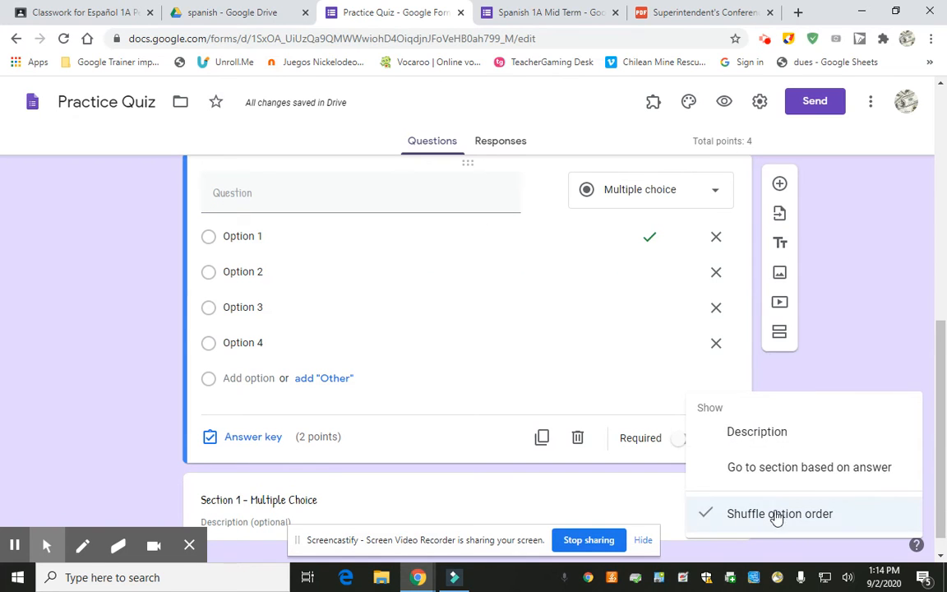
pyautogui.click(749, 378)
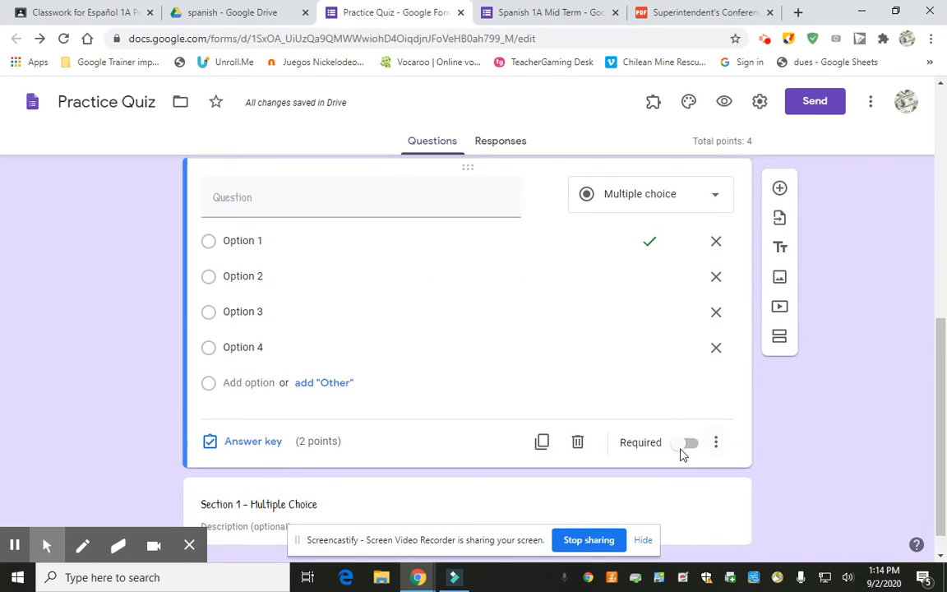
# - Enter "1. Who own Youtube" as the text of the first multiple-choice question
pyautogui.scroll(4, 681, 452)
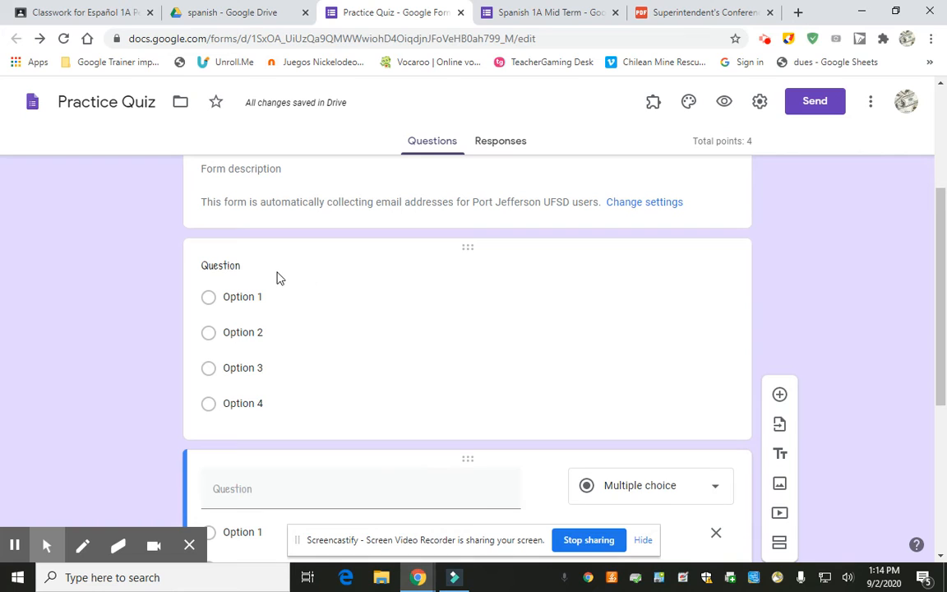
pyautogui.click(237, 270)
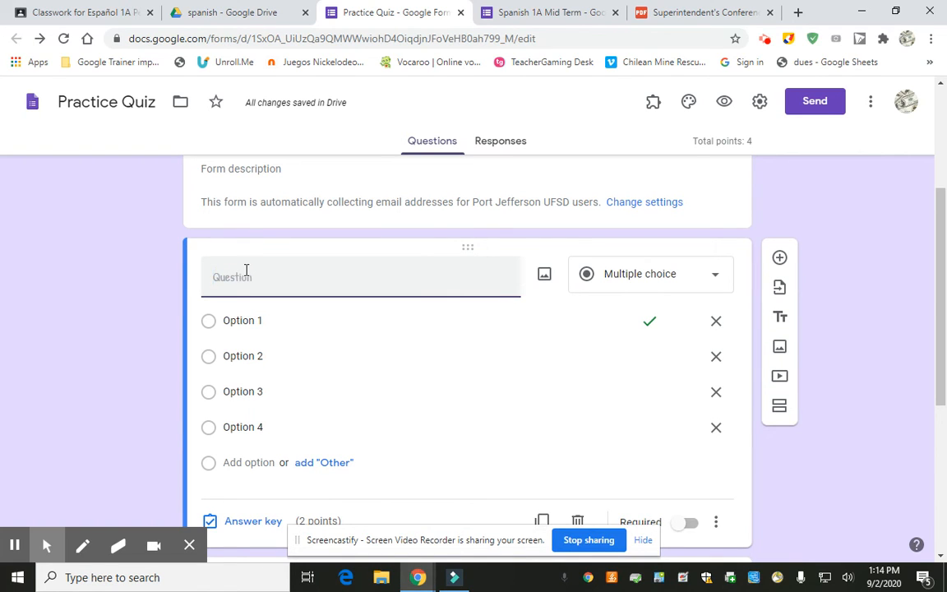
pyautogui.write('1. Who own Youtube')
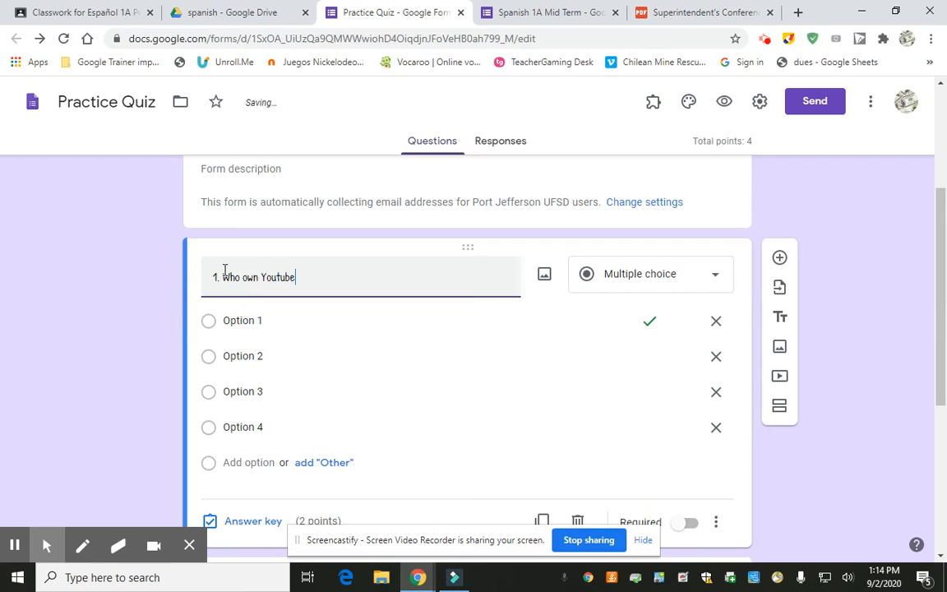
# - Replace the first question's four answer options with Google, Apple, Tesla and Microsoft
pyautogui.click(241, 321)
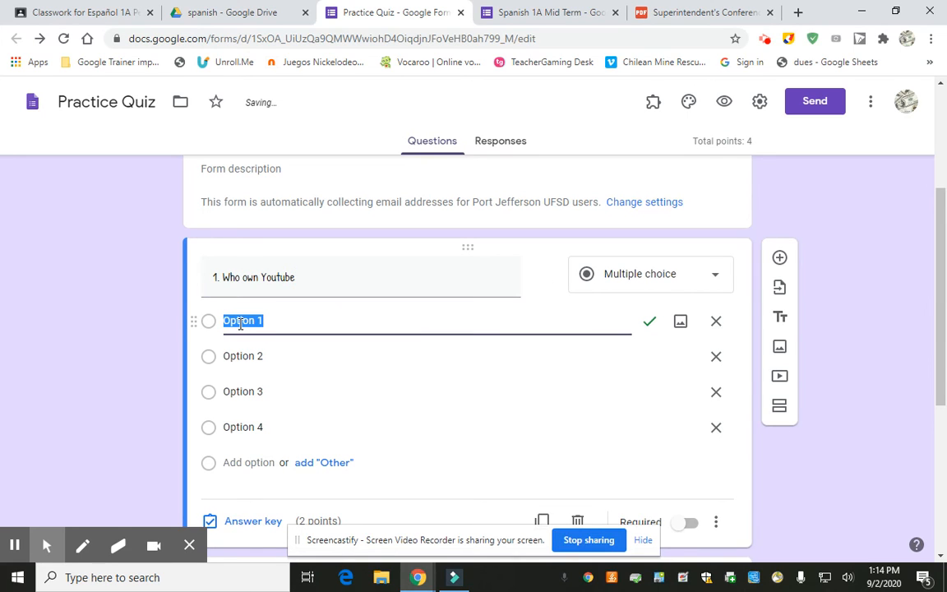
pyautogui.write('Google')
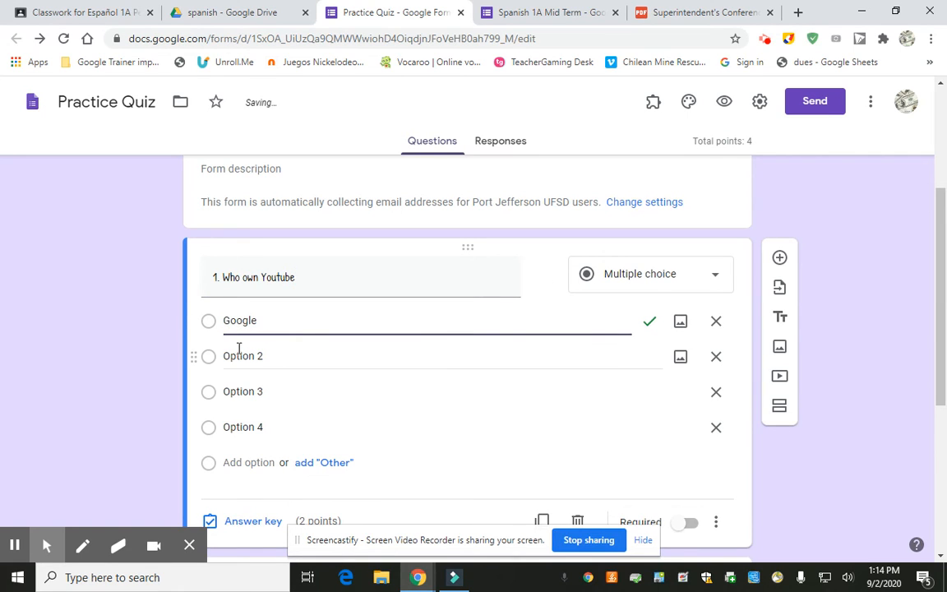
pyautogui.click(238, 350)
pyautogui.write('Apple')
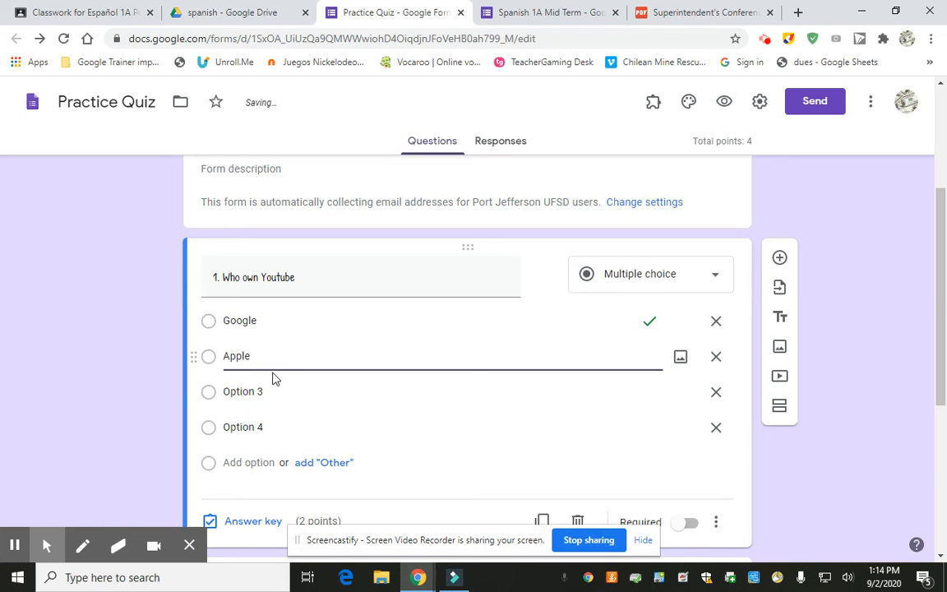
pyautogui.click(270, 387)
pyautogui.write('Tesla')
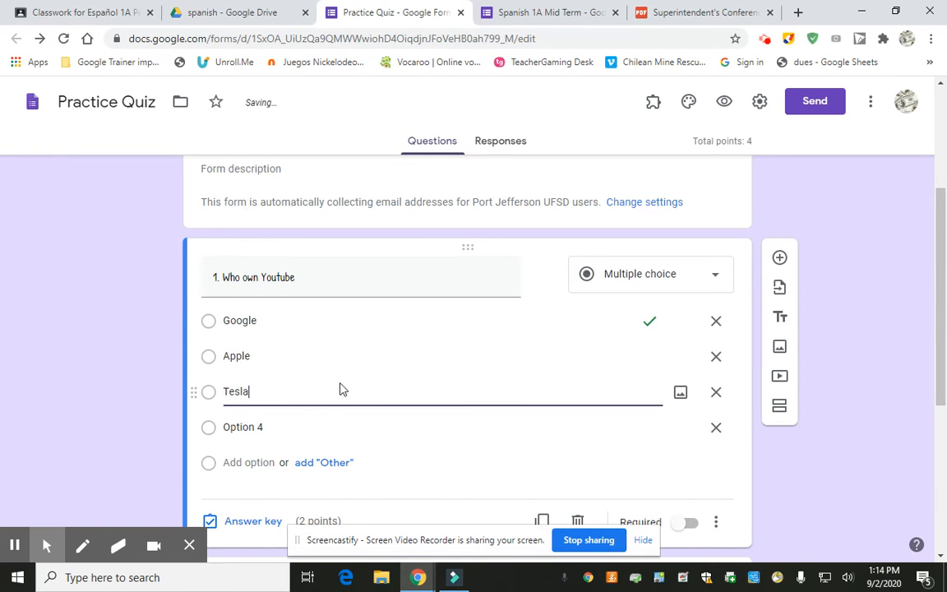
pyautogui.click(271, 427)
pyautogui.write('Micros')
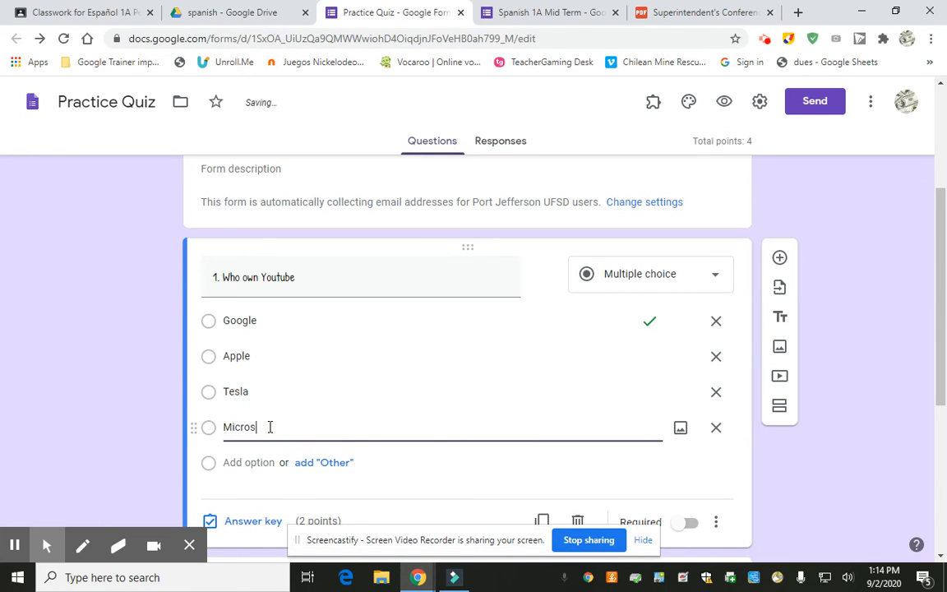
pyautogui.write('oft')
pyautogui.click(650, 480)
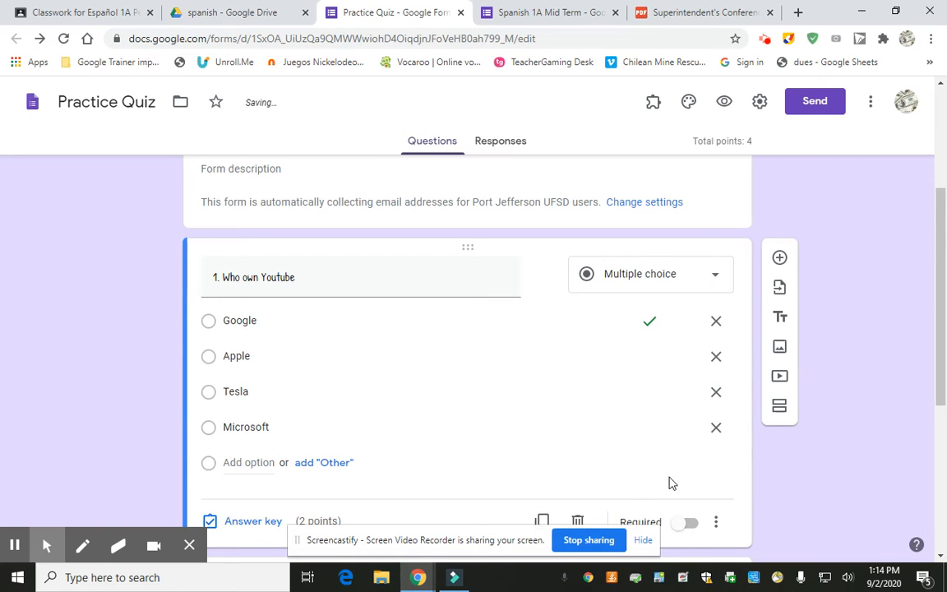
# - Make the first question, "1. Who own Youtube", required
pyautogui.scroll(-3, 679, 490)
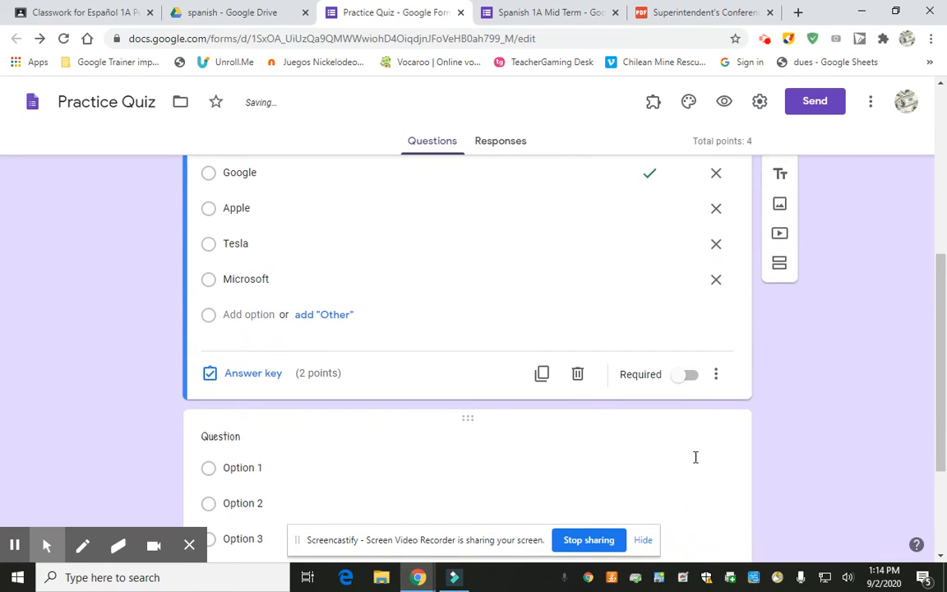
pyautogui.click(694, 380)
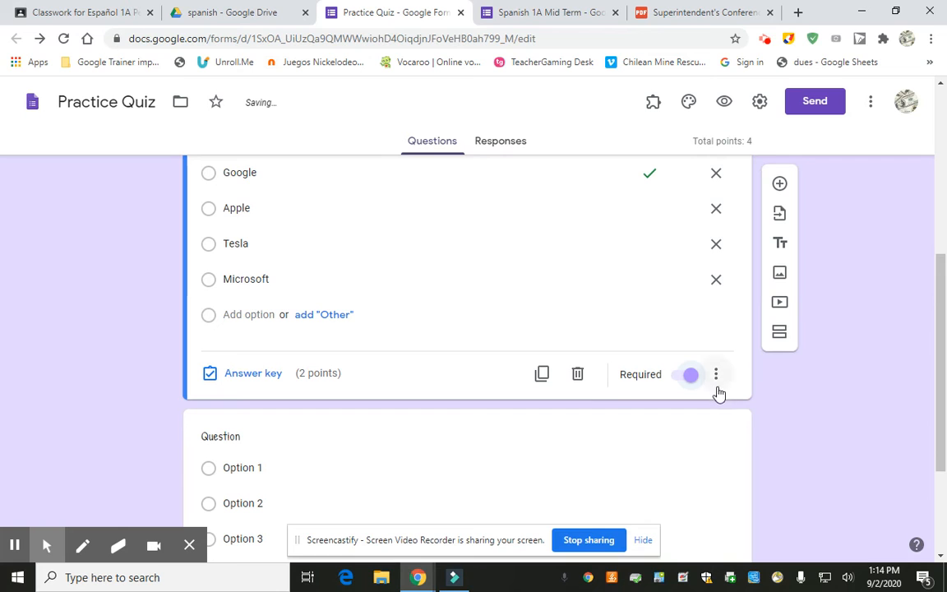
# - Preview the quiz with Google chosen for the first question, and return to editing the form without submitting a response
pyautogui.scroll(2, 662, 387)
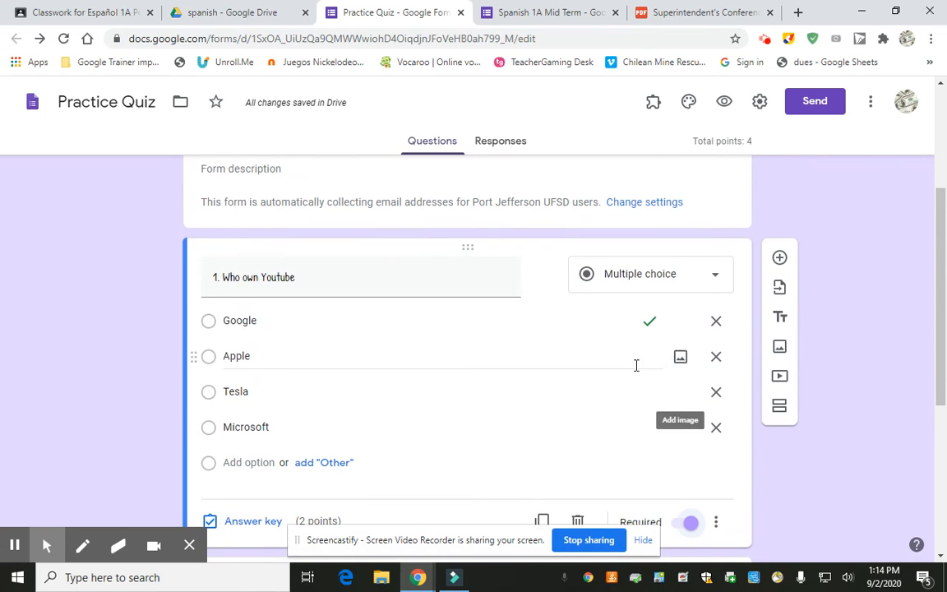
pyautogui.scroll(3, 636, 363)
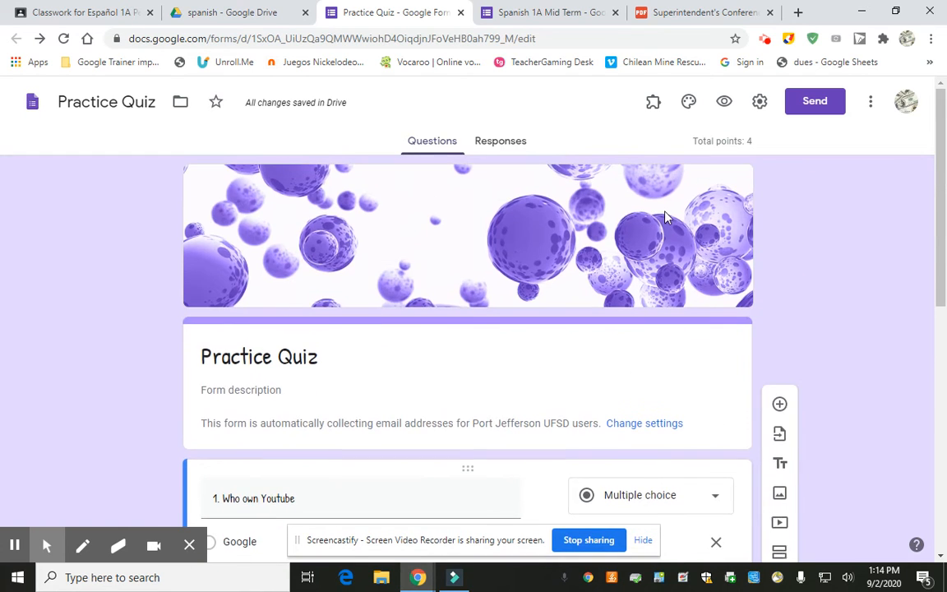
pyautogui.click(724, 102)
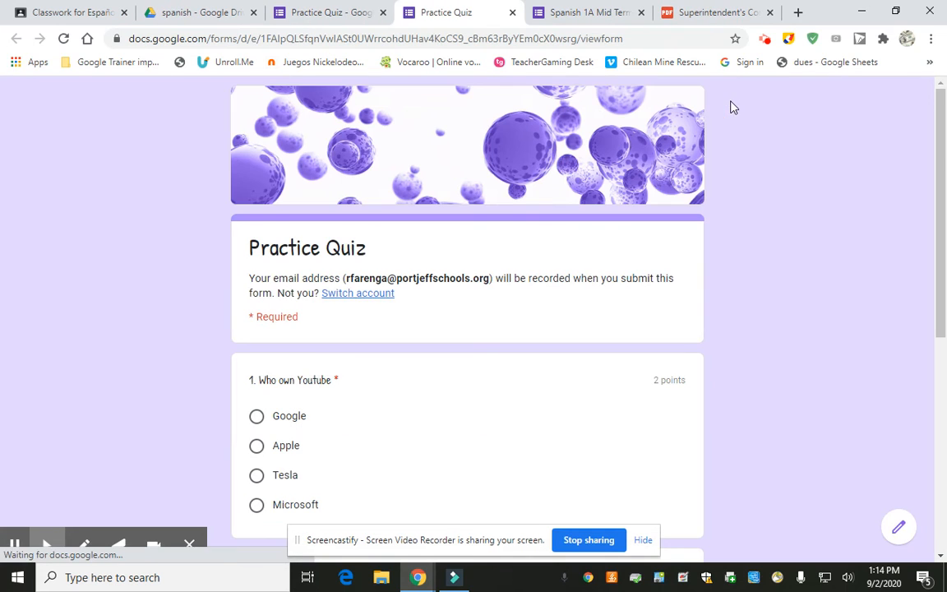
pyautogui.scroll(-3, 265, 247)
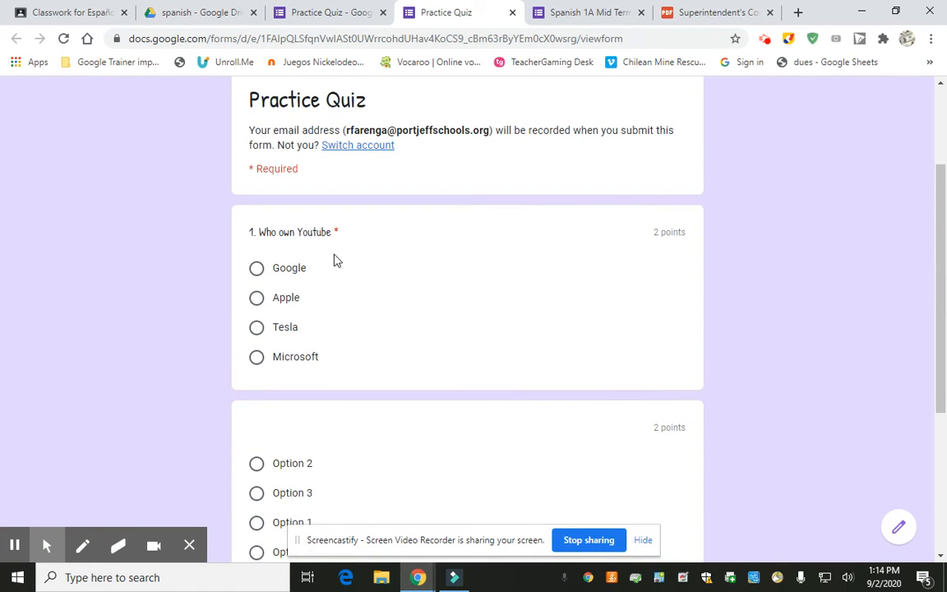
pyautogui.click(257, 269)
pyautogui.scroll(-2, 519, 398)
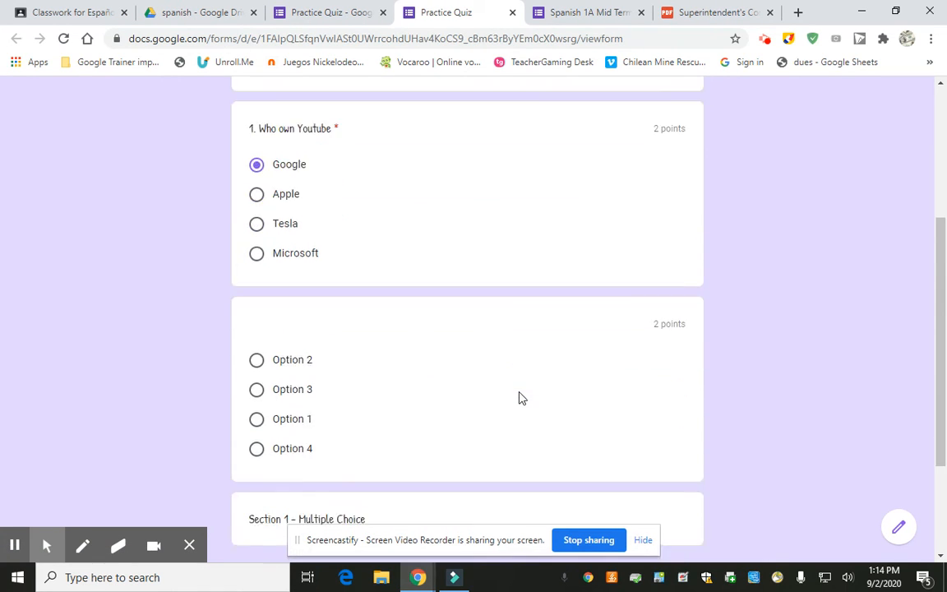
pyautogui.scroll(3, 519, 398)
pyautogui.scroll(-5, 533, 279)
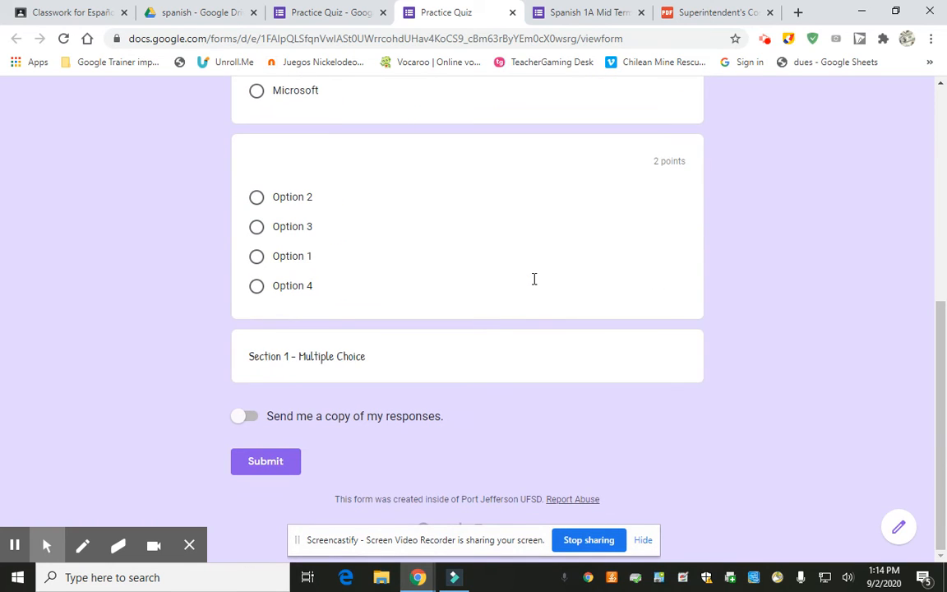
pyautogui.scroll(5, 533, 279)
pyautogui.scroll(-4, 535, 283)
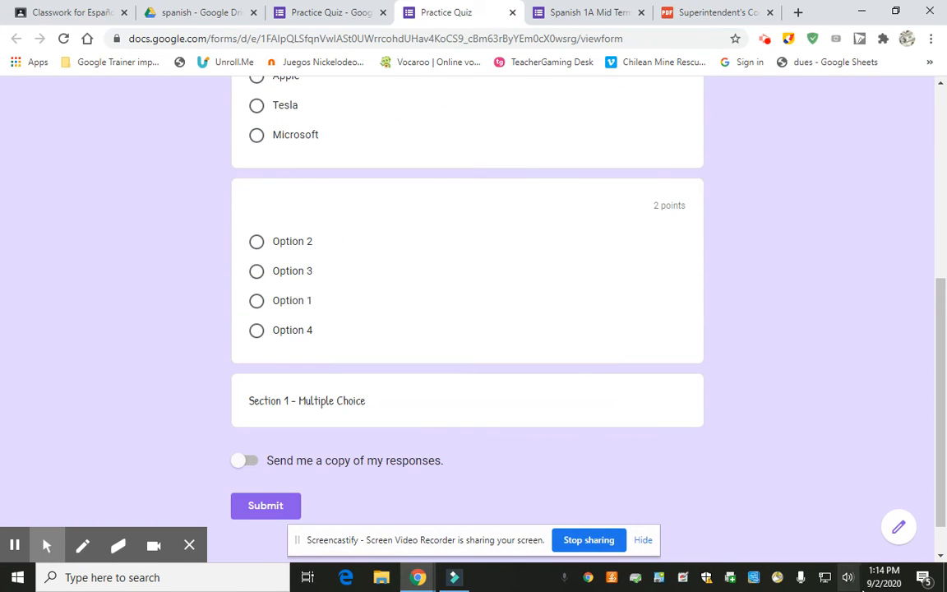
pyautogui.click(899, 527)
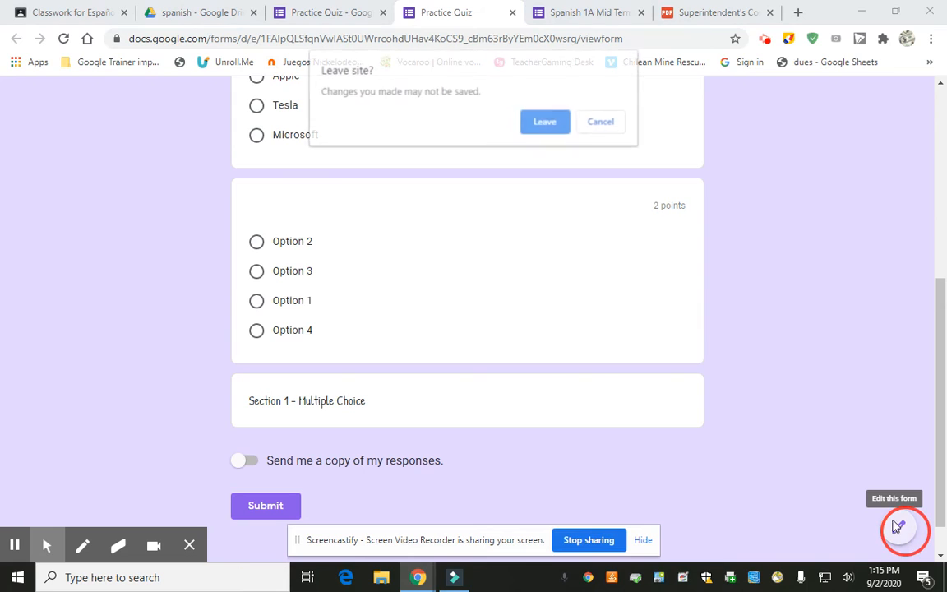
pyautogui.click(547, 125)
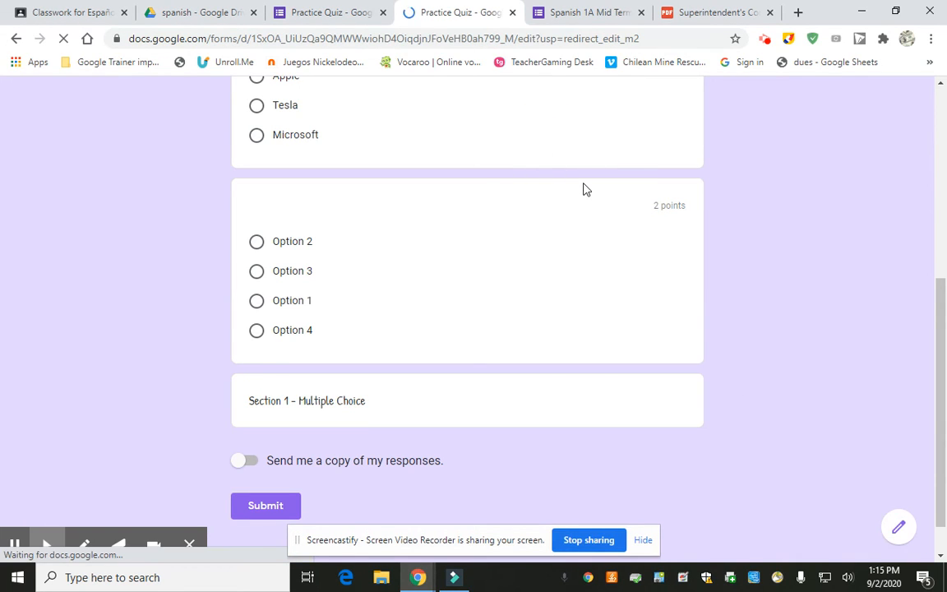
# - Change the untitled second question's type from multiple choice to Checkboxes
pyautogui.scroll(-4, 471, 260)
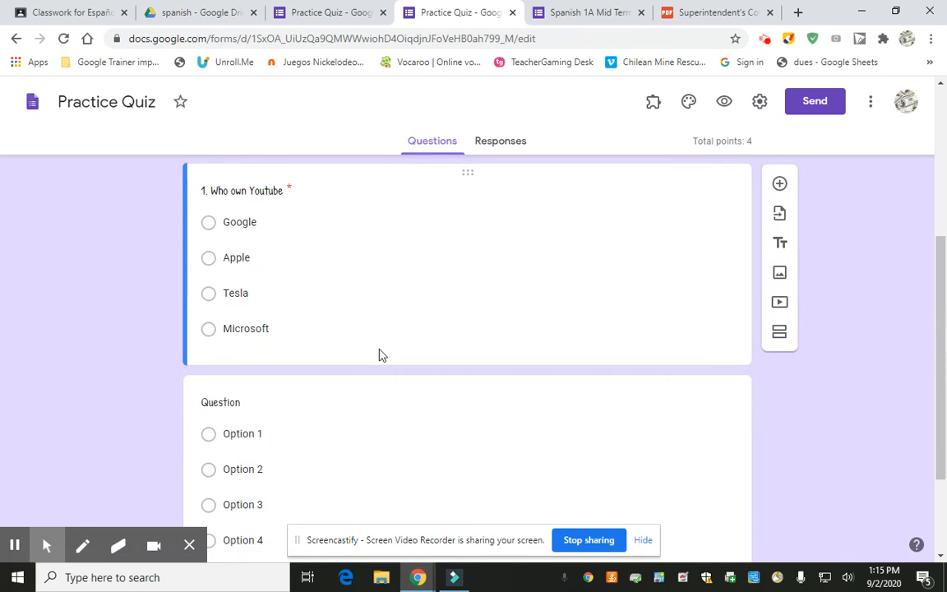
pyautogui.scroll(-2, 381, 355)
pyautogui.click(351, 239)
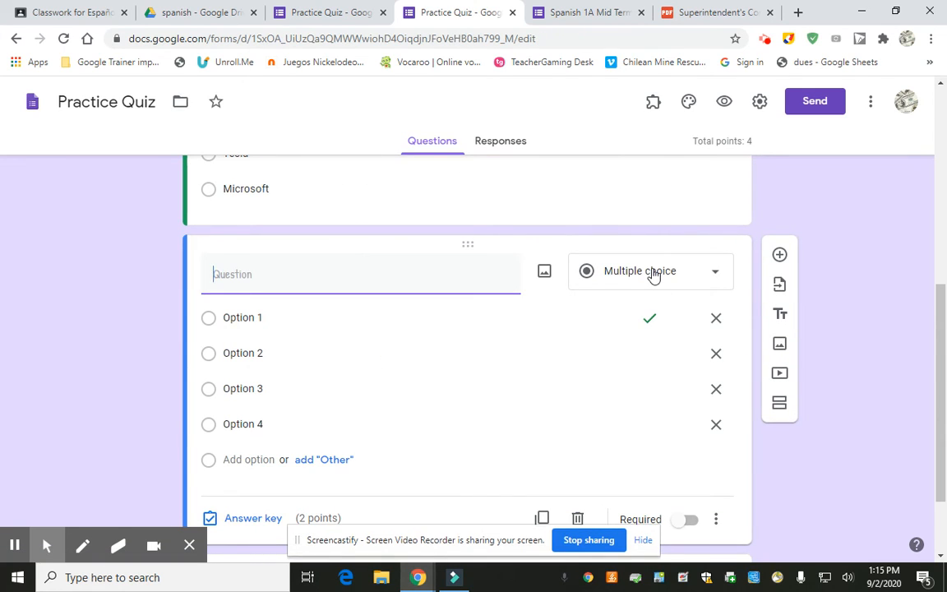
pyautogui.scroll(-1, 656, 273)
pyautogui.scroll(1, 655, 270)
pyautogui.click(656, 275)
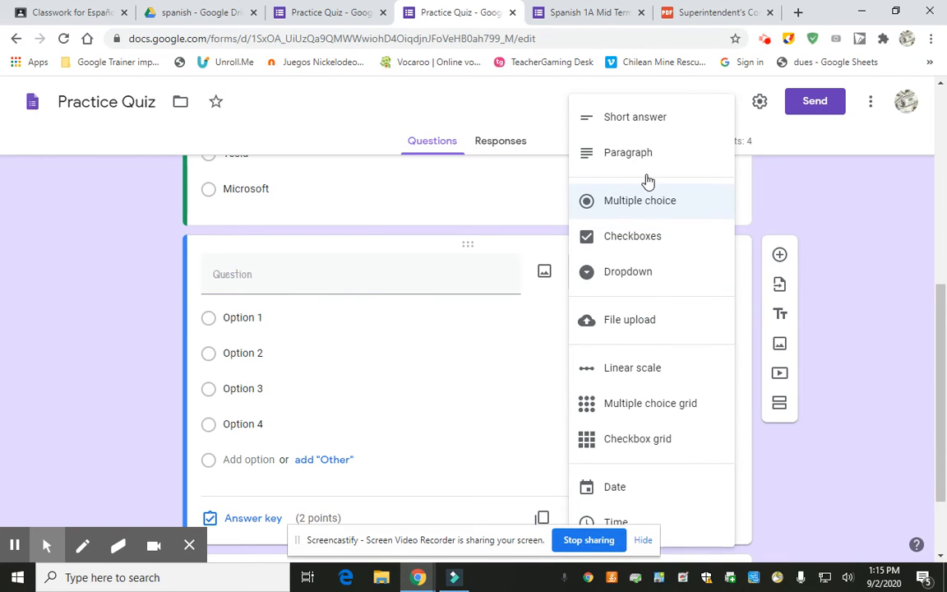
pyautogui.click(649, 239)
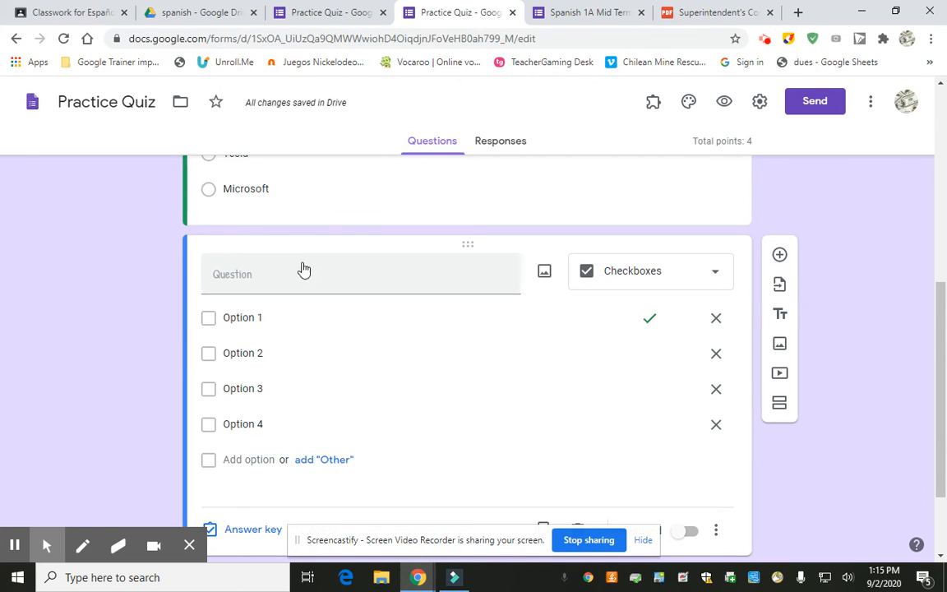
# - Mark Option 2 as an additional correct answer in the checkbox question's answer key
pyautogui.scroll(-2, 351, 389)
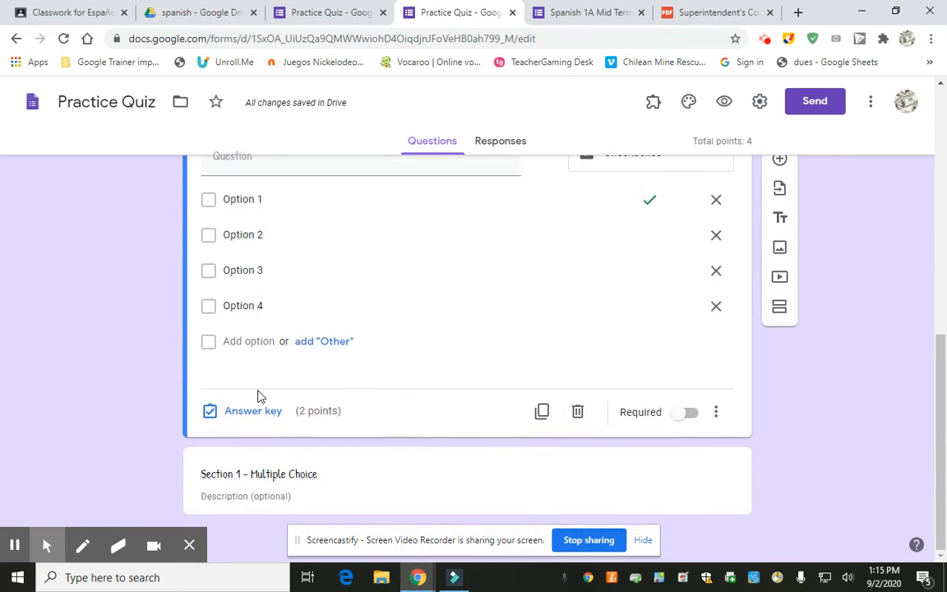
pyautogui.click(249, 410)
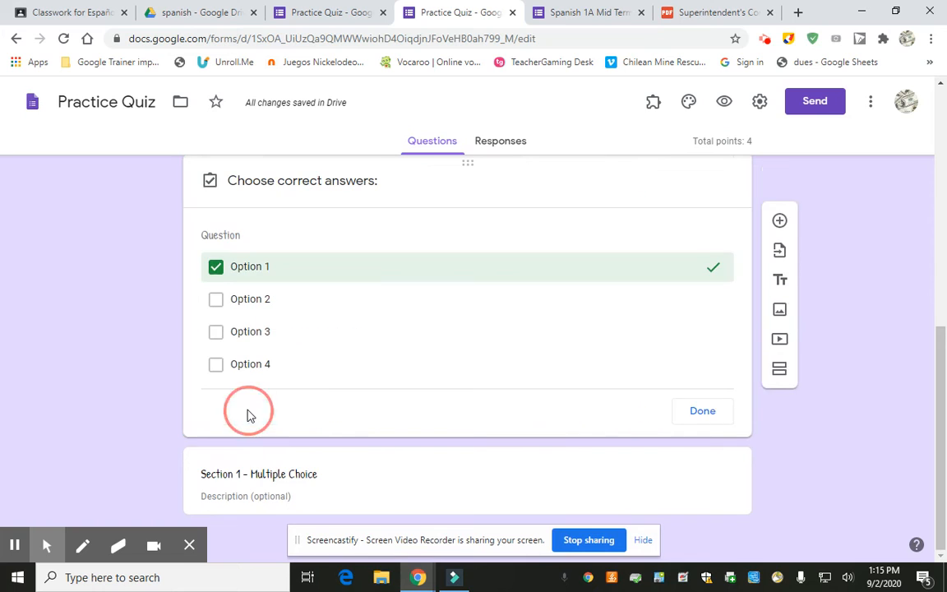
pyautogui.click(370, 304)
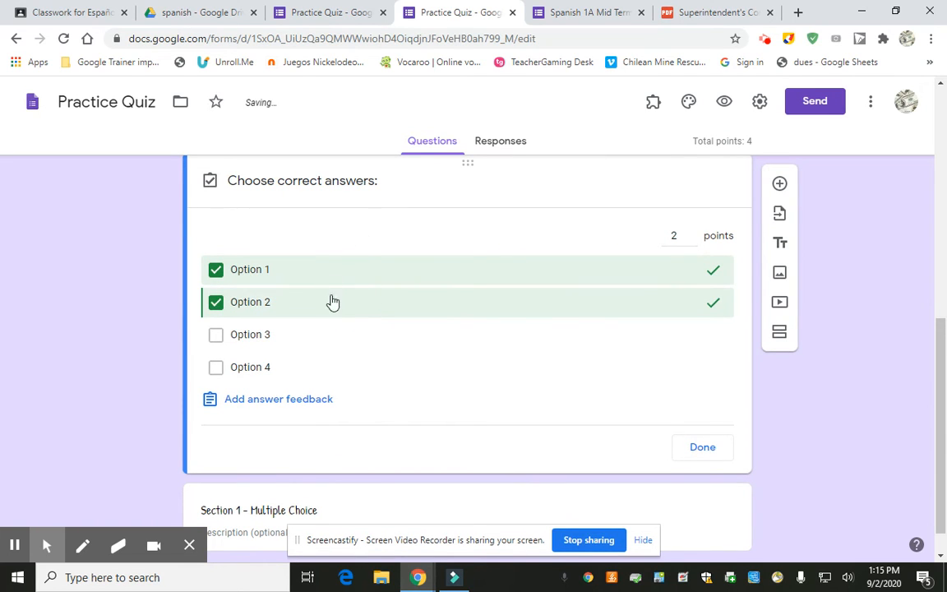
pyautogui.click(703, 448)
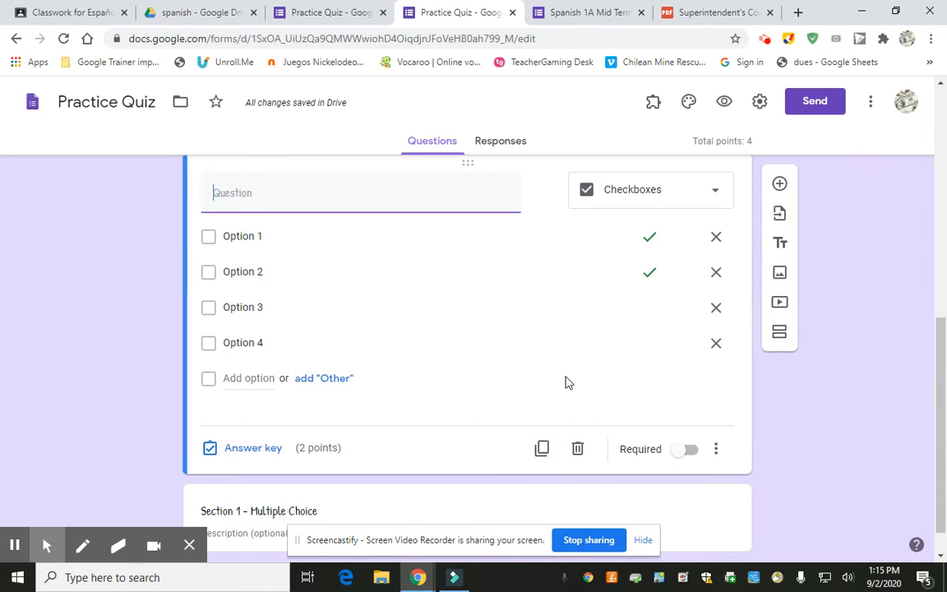
# - Change the untitled second question's type to Short answer
pyautogui.scroll(3, 451, 335)
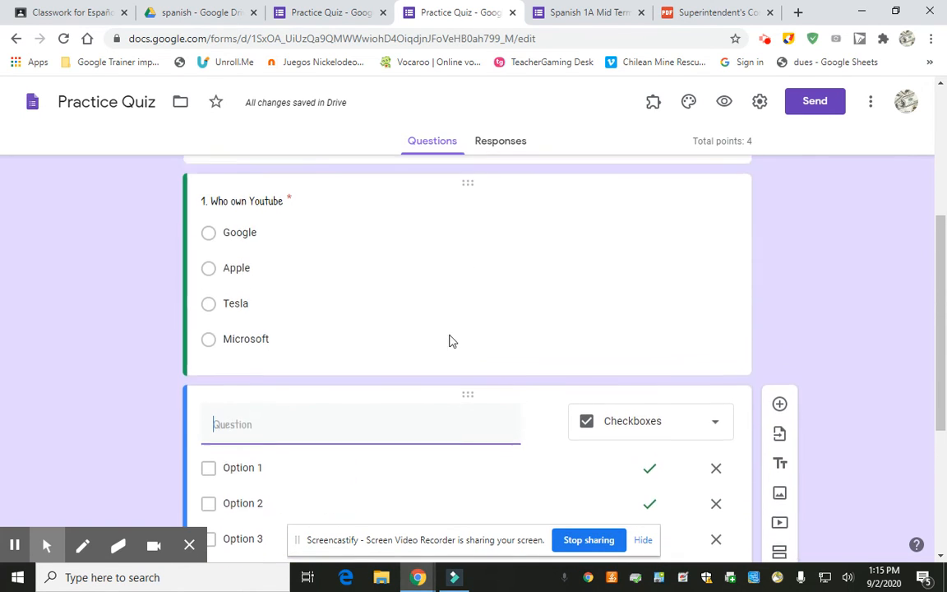
pyautogui.scroll(1, 353, 329)
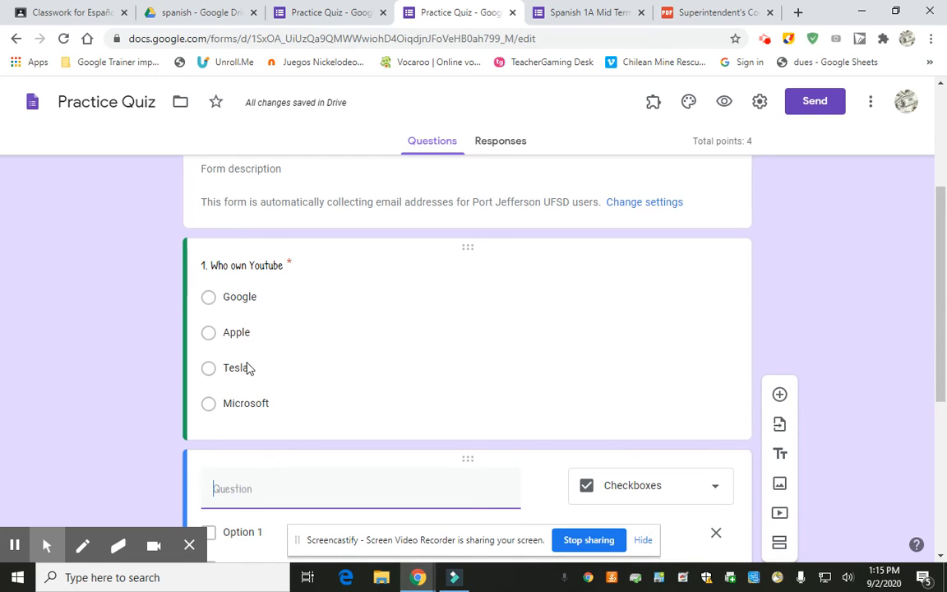
pyautogui.scroll(-3, 526, 433)
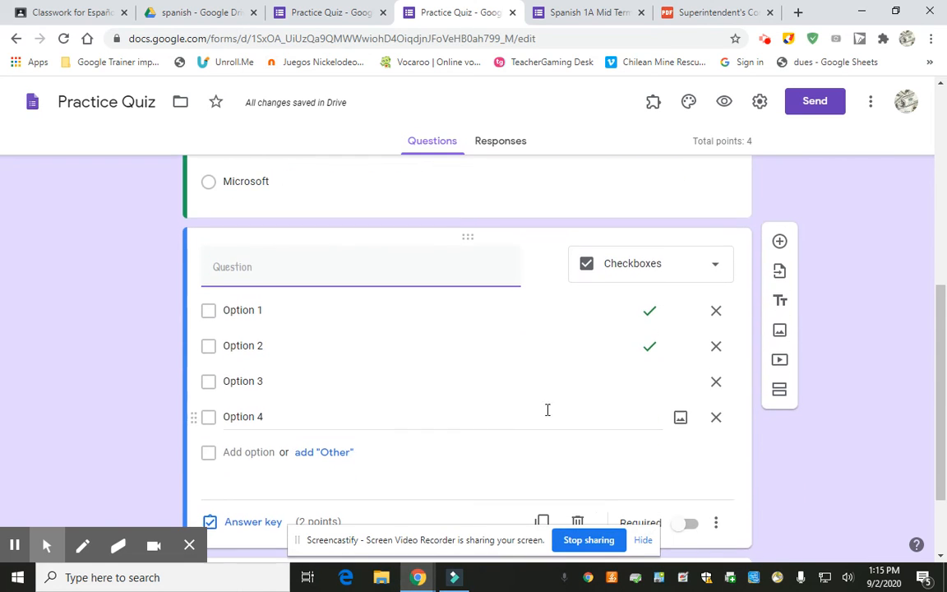
pyautogui.click(641, 269)
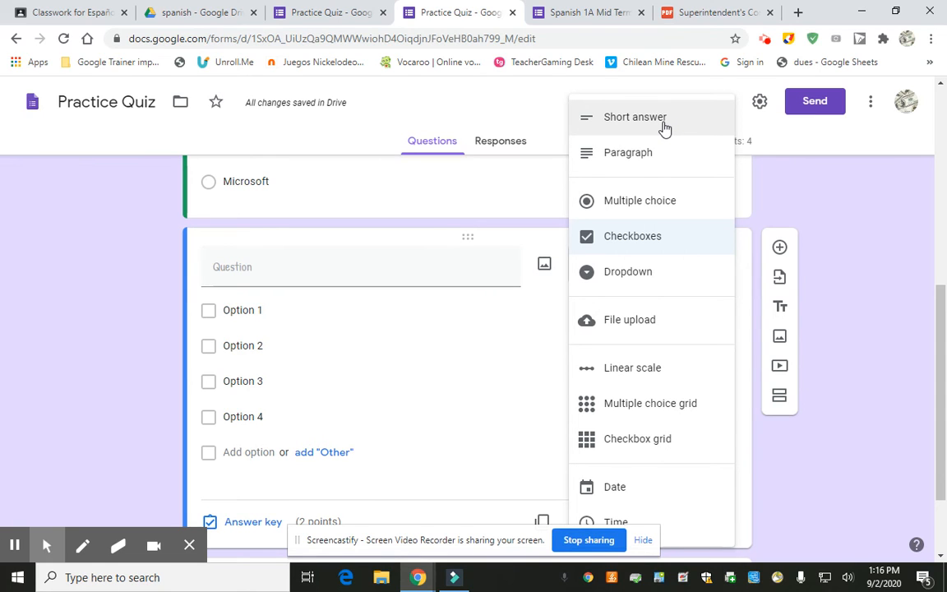
pyautogui.click(665, 129)
pyautogui.click(327, 299)
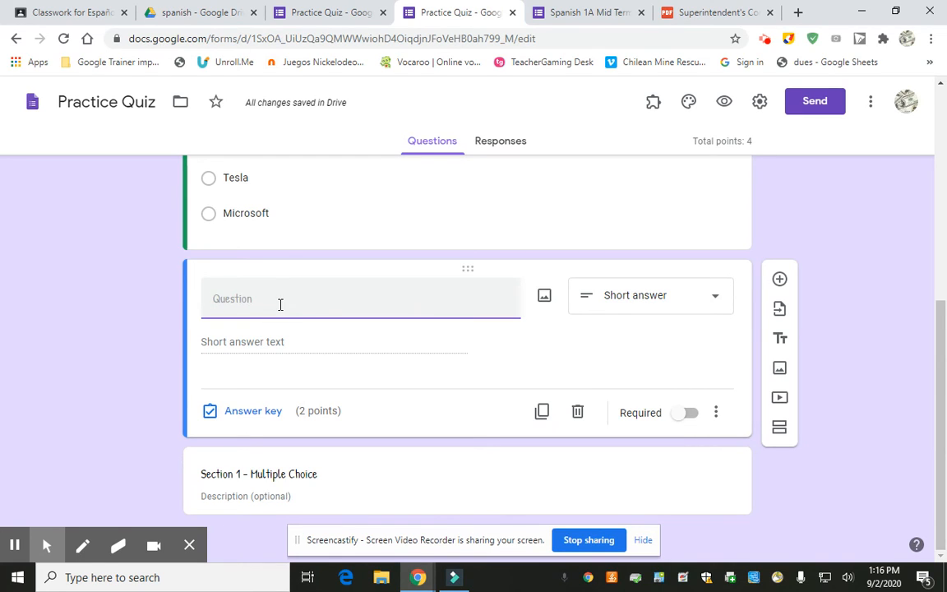
pyautogui.click(307, 347)
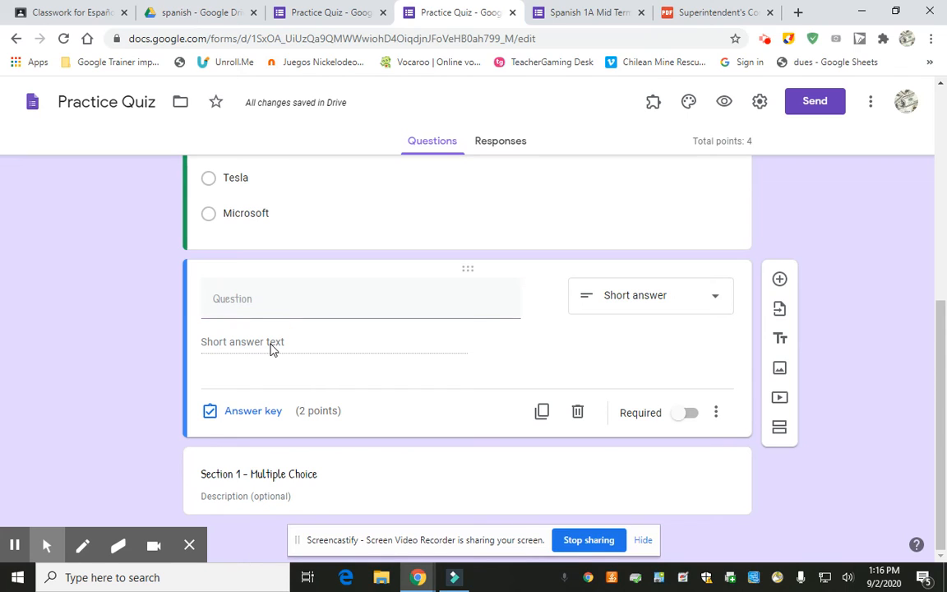
# - Add "Correct Answer" as an accepted answer in the short-answer question's answer key
pyautogui.click(253, 411)
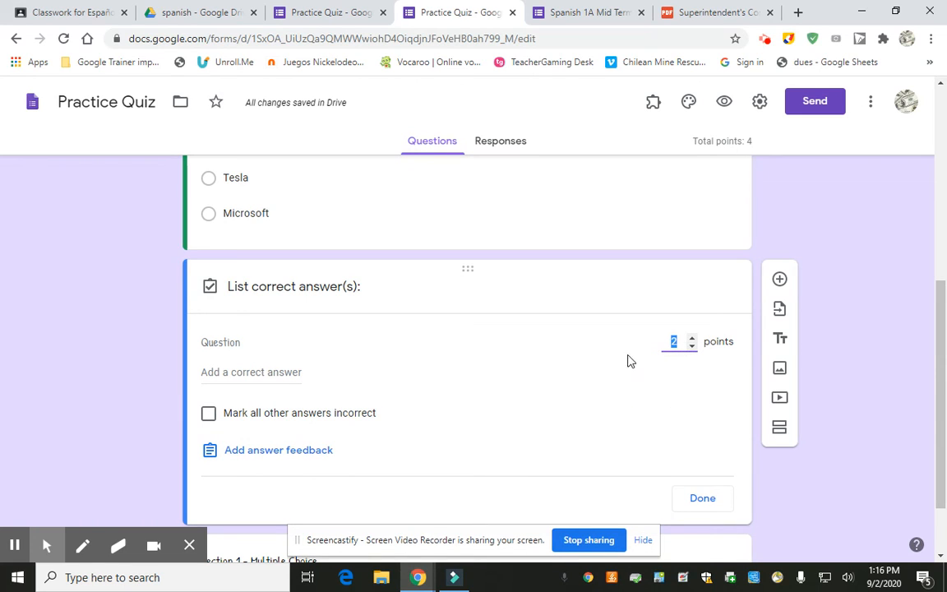
pyautogui.click(254, 372)
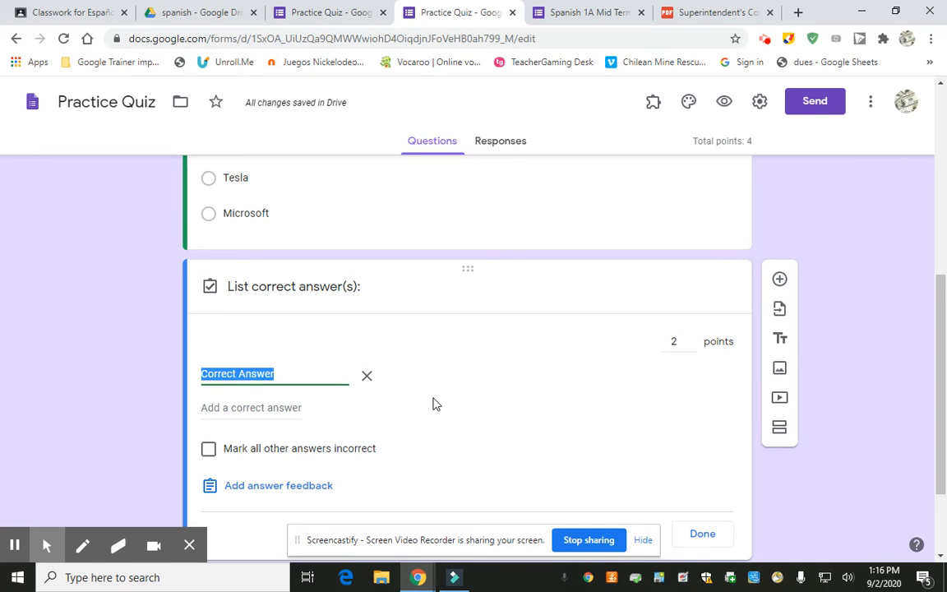
pyautogui.scroll(-3, 699, 493)
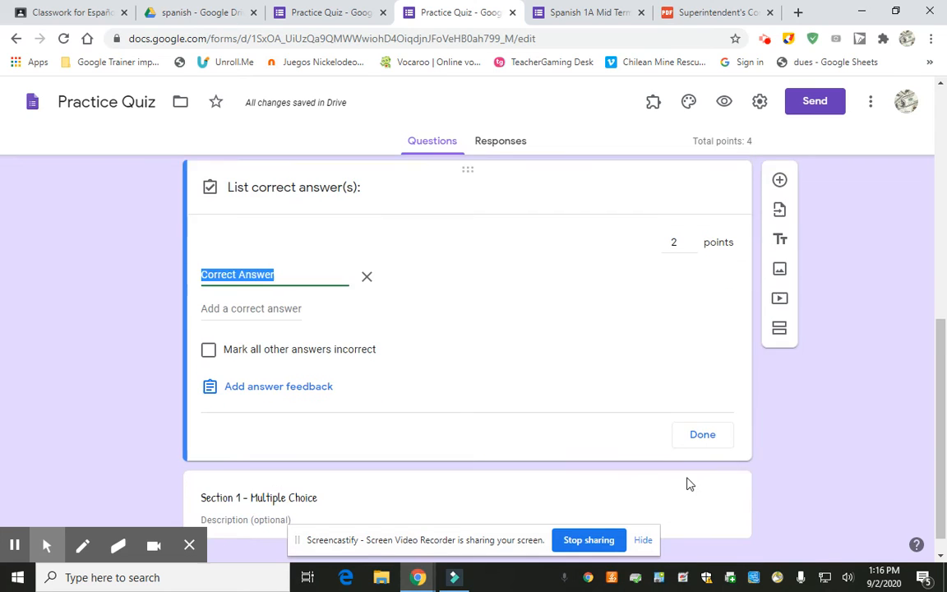
pyautogui.click(704, 408)
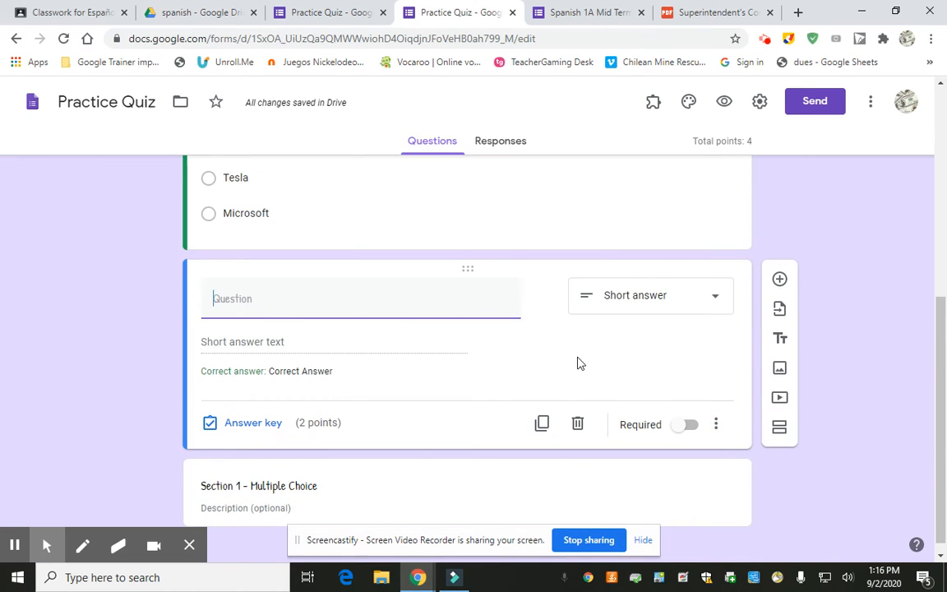
# - Move the "Section 1 - Multiple Choice" title block above the first question
pyautogui.scroll(3, 578, 362)
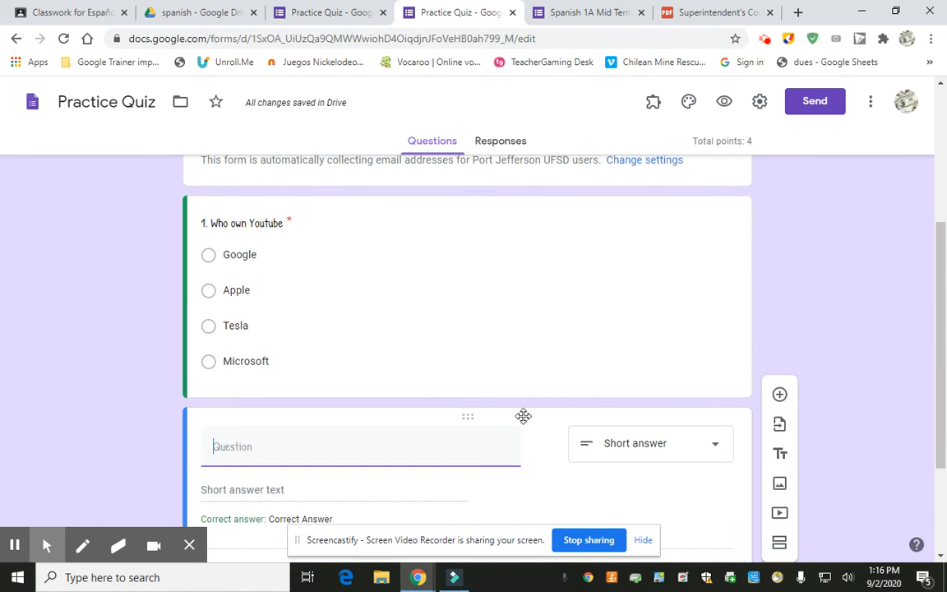
pyautogui.scroll(-2, 524, 419)
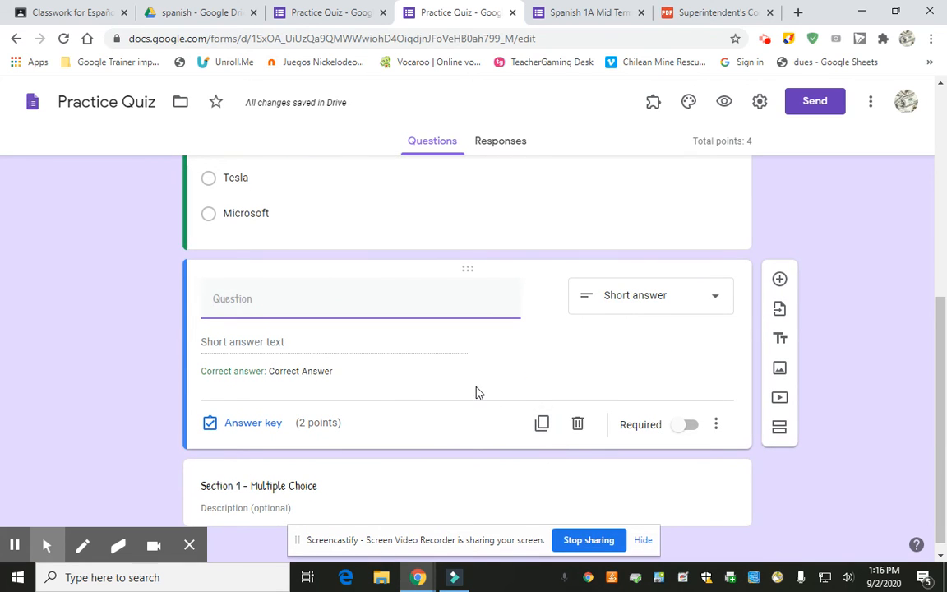
pyautogui.scroll(-1, 497, 412)
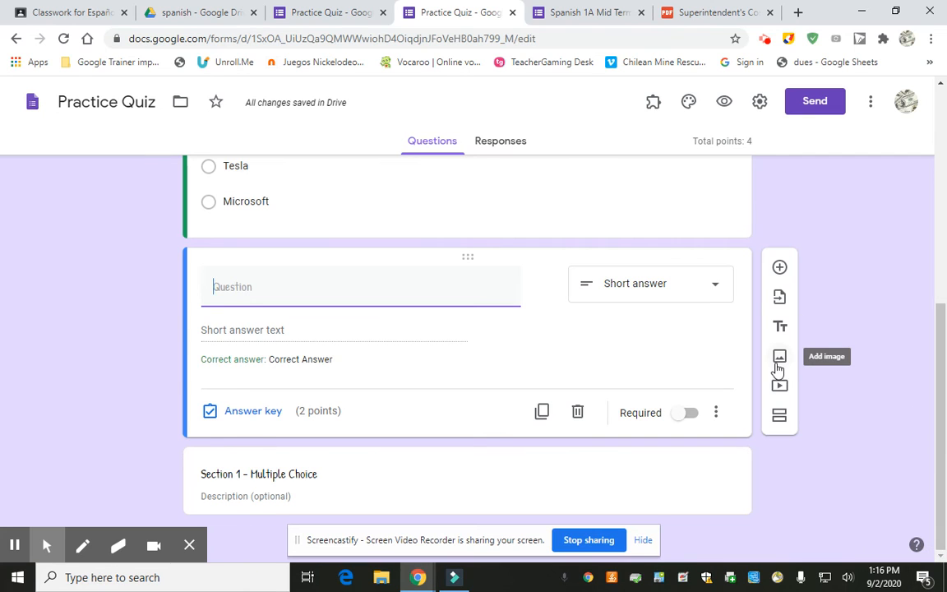
pyautogui.click(396, 475)
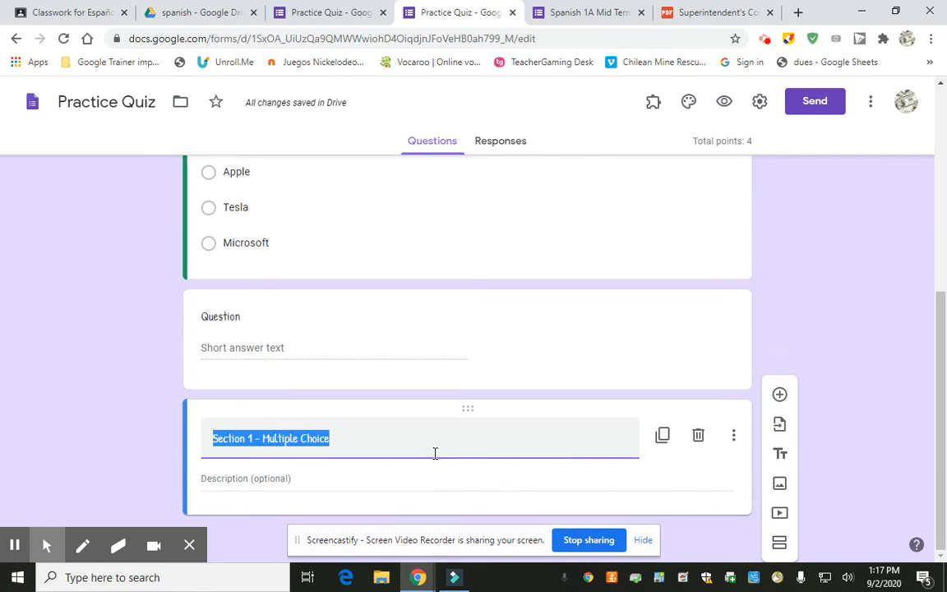
pyautogui.scroll(5, 594, 452)
pyautogui.scroll(-5, 594, 453)
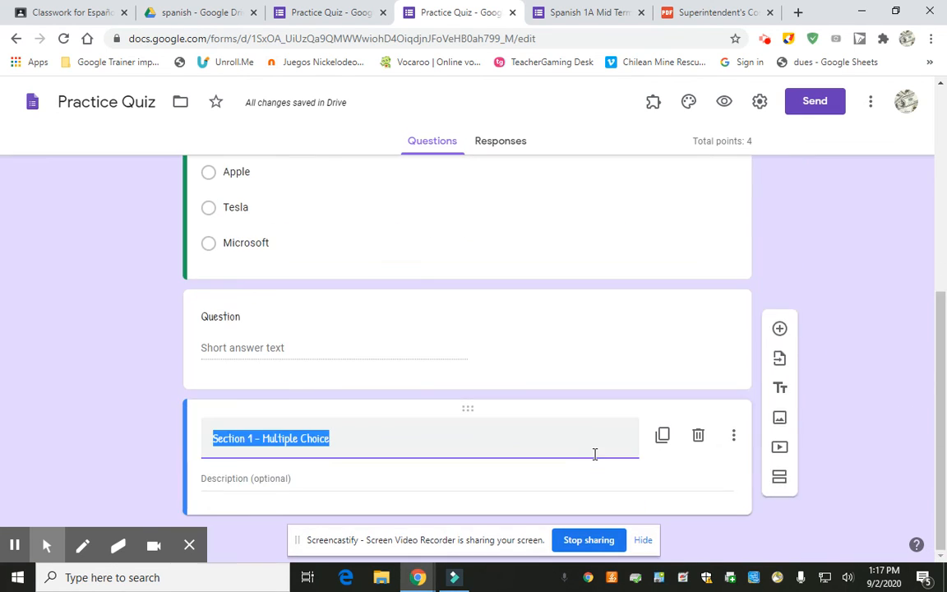
pyautogui.click(556, 415)
pyautogui.moveTo(556, 416); pyautogui.dragTo(522, 284)
pyautogui.scroll(-2, 565, 323)
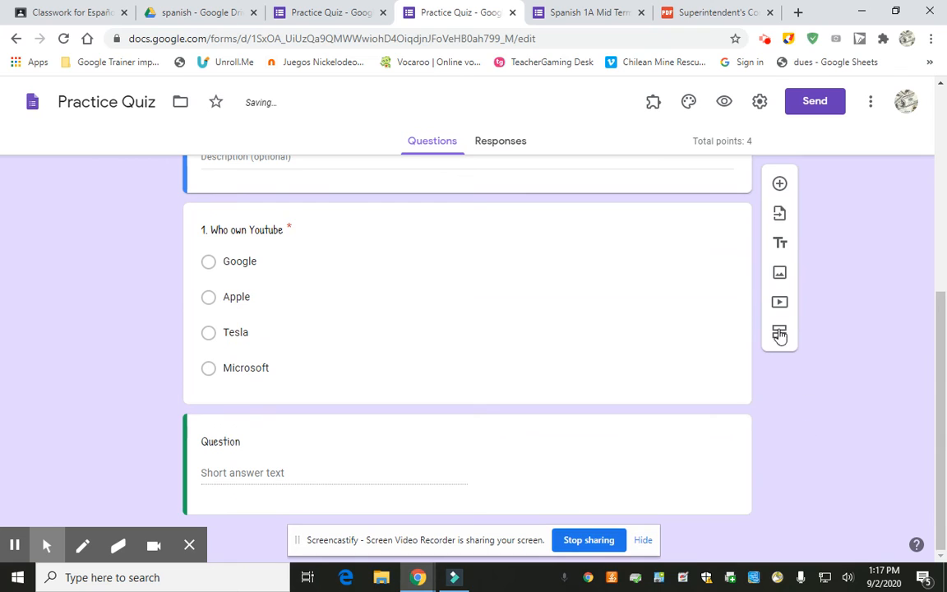
# - Add a new title and description block and move it below the short-answer question
pyautogui.click(780, 245)
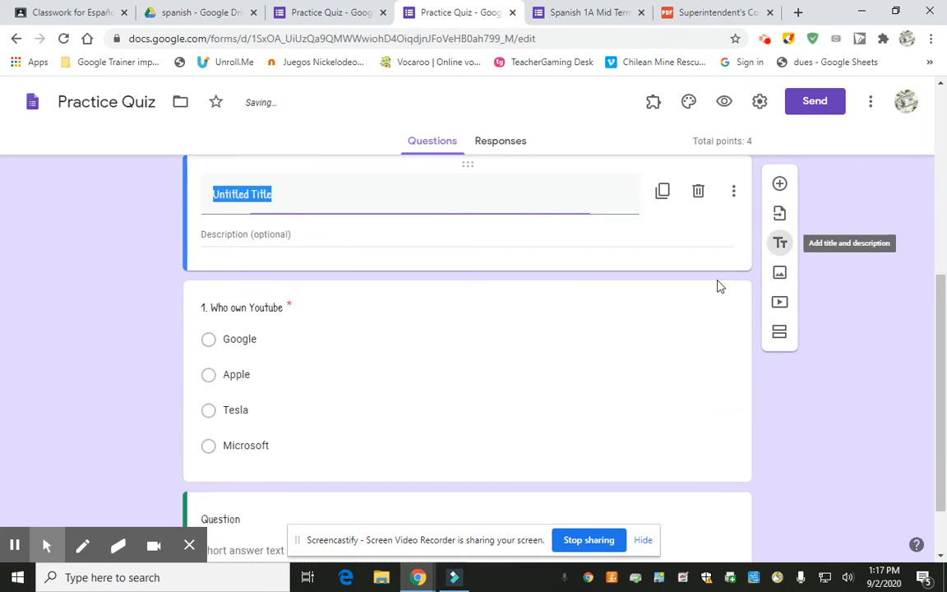
pyautogui.scroll(1, 289, 184)
pyautogui.moveTo(421, 238); pyautogui.dragTo(406, 490)
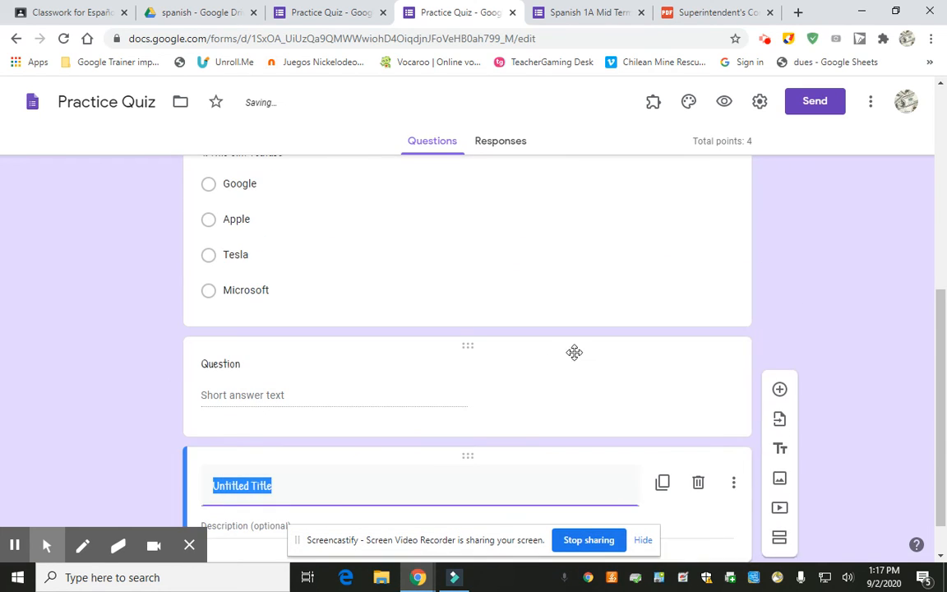
# - Title the new block "Section 2 - Image Response" and give it the description "Answer the following questions based upon the image"
pyautogui.click(333, 438)
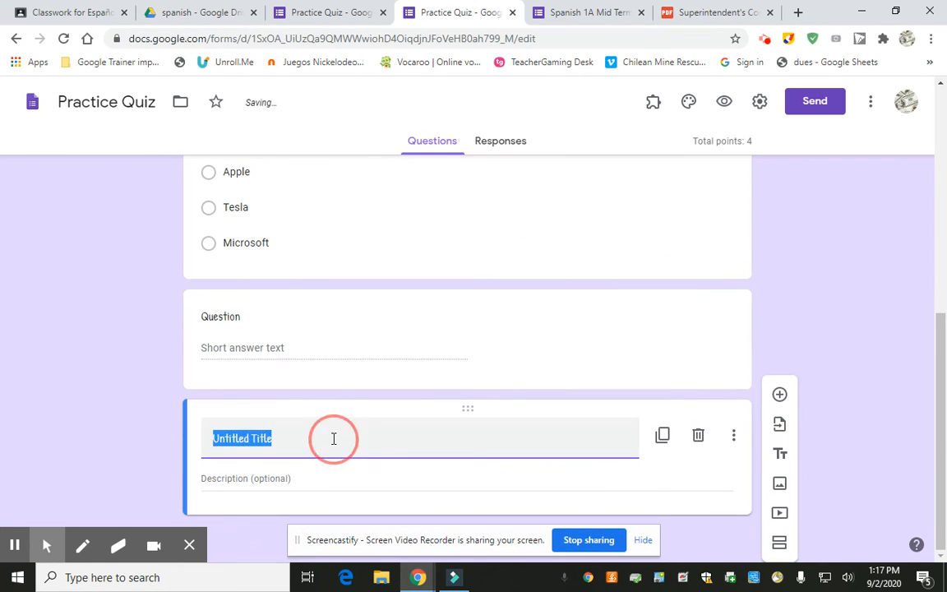
pyautogui.write('Section')
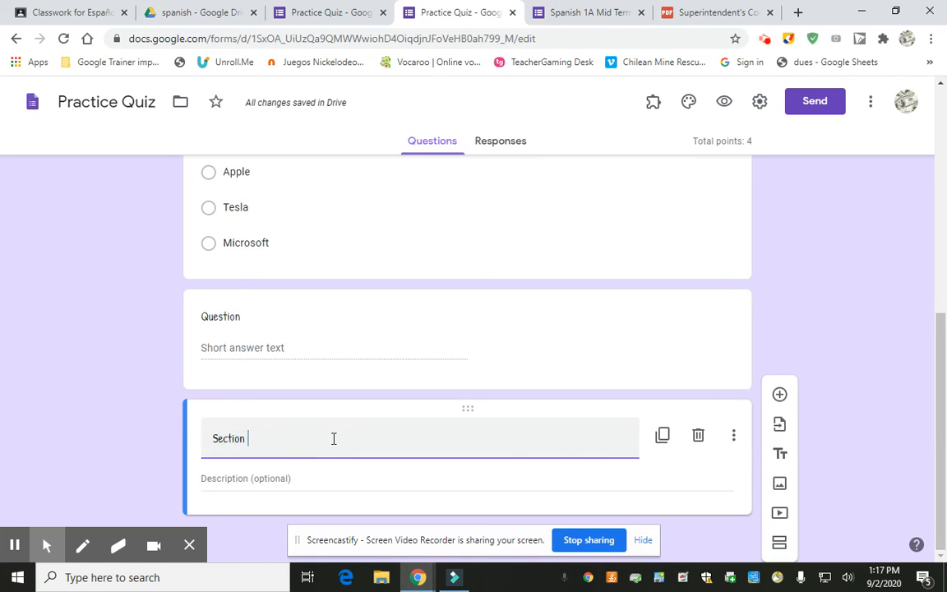
pyautogui.write(' 2 -')
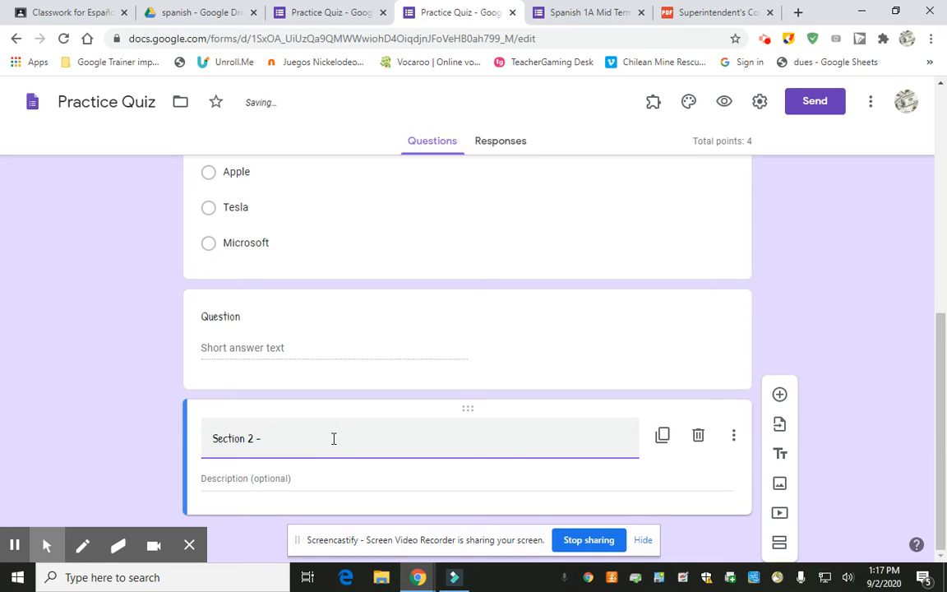
pyautogui.write(' Image Response')
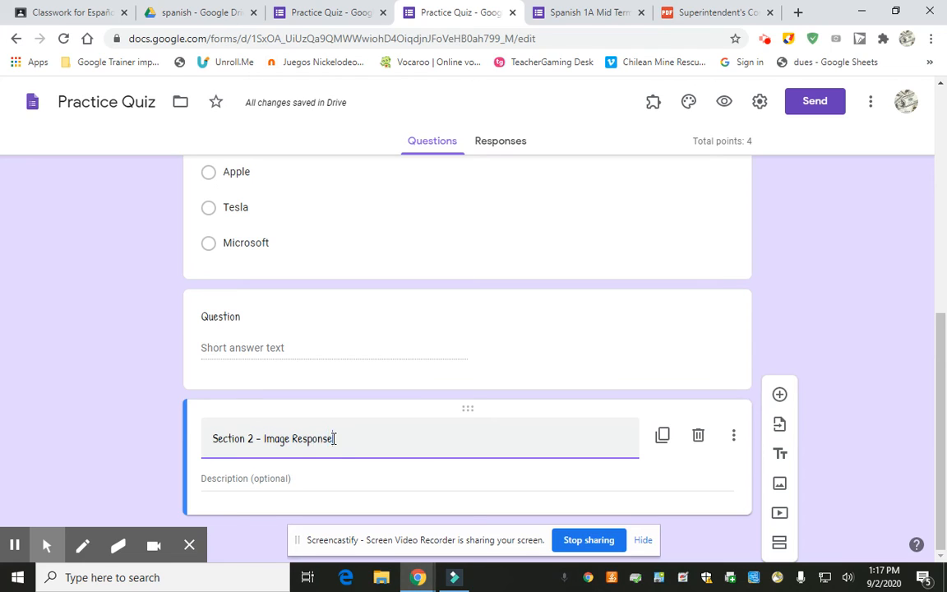
pyautogui.click(351, 487)
pyautogui.write('Answer')
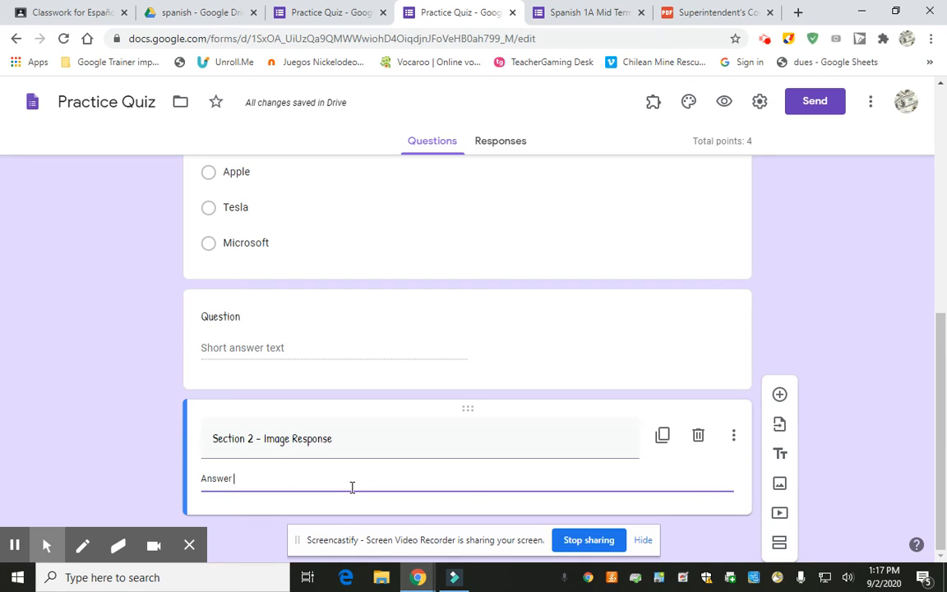
pyautogui.write(' the followin')
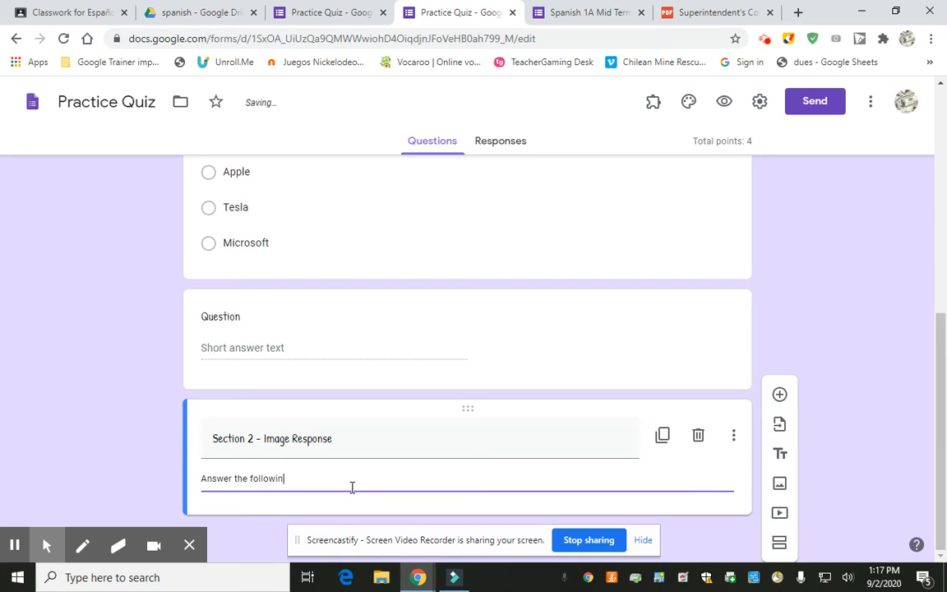
pyautogui.write('g questions based up')
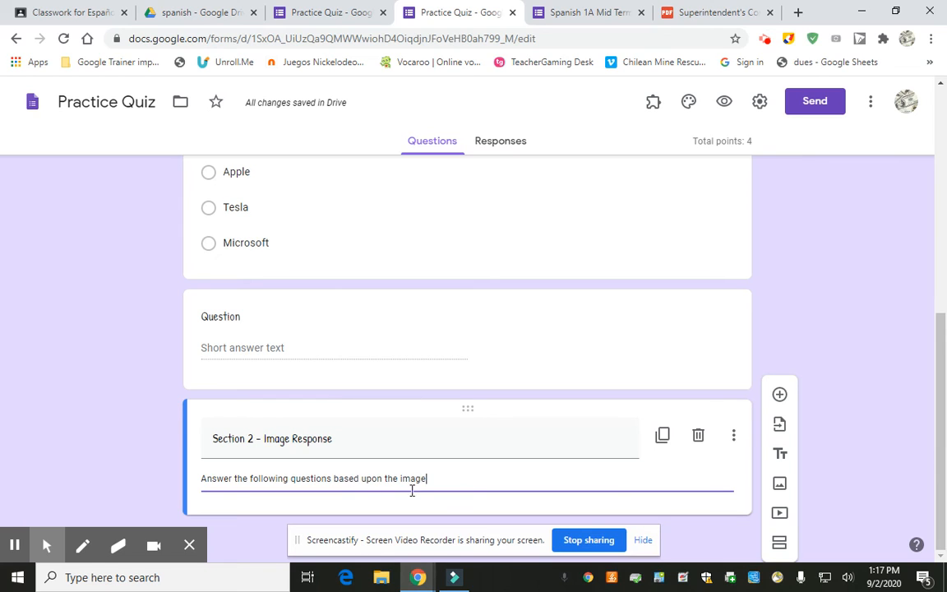
pyautogui.click(699, 467)
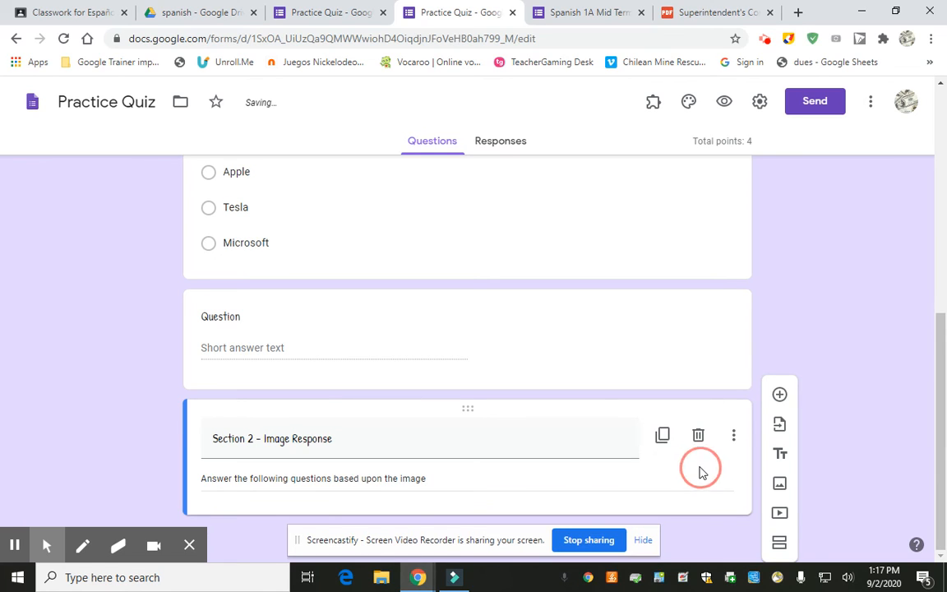
# - Insert a mountain landscape picture below the Section 2 block, found through Google Image Search with the term "mountain"
pyautogui.click(780, 485)
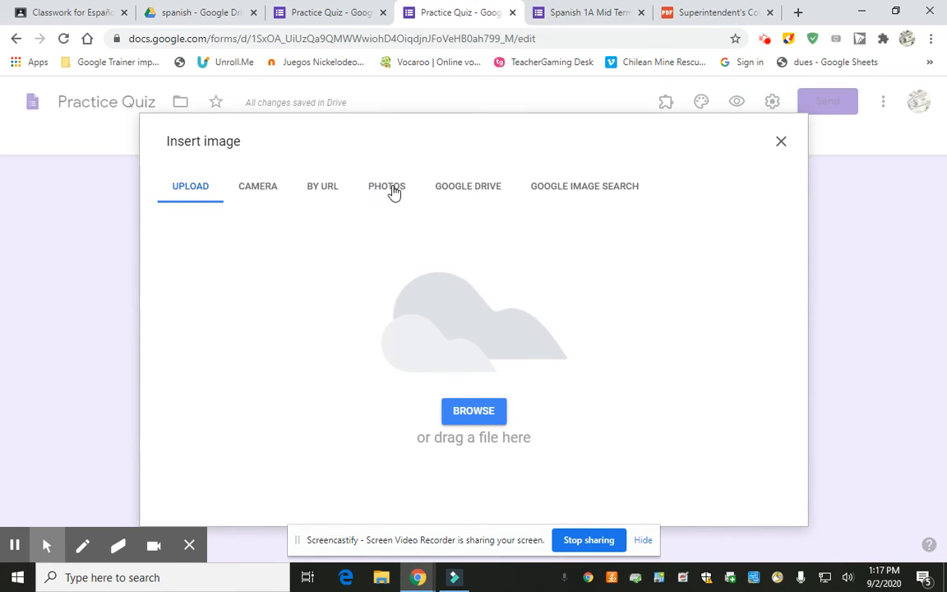
pyautogui.click(472, 190)
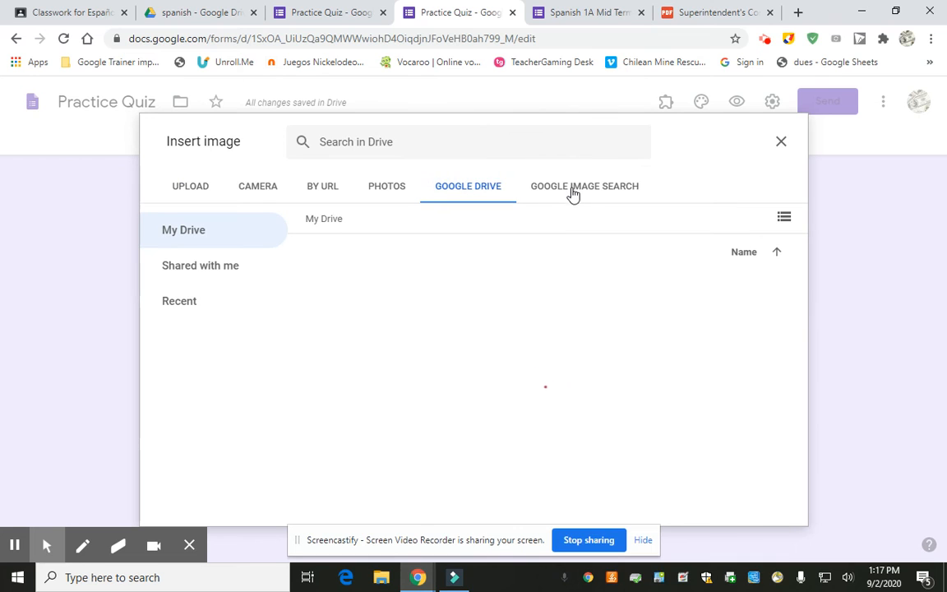
pyautogui.click(608, 189)
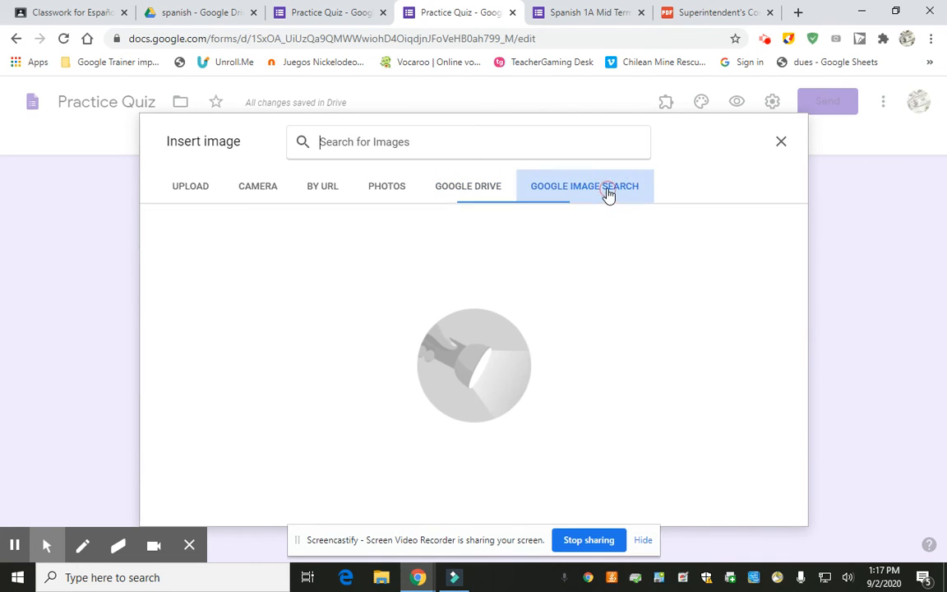
pyautogui.click(383, 144)
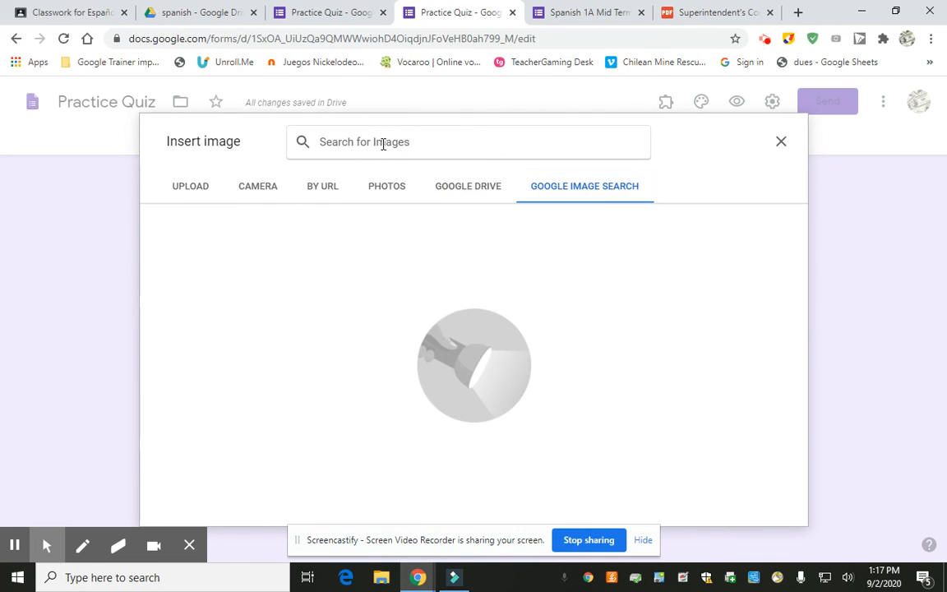
pyautogui.write('mountain')
pyautogui.press('Return')
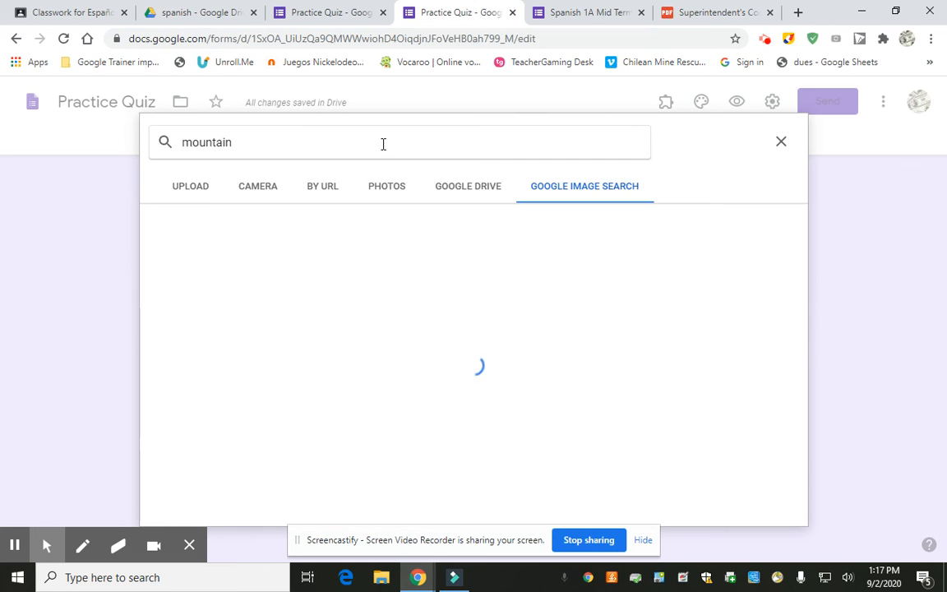
pyautogui.click(232, 278)
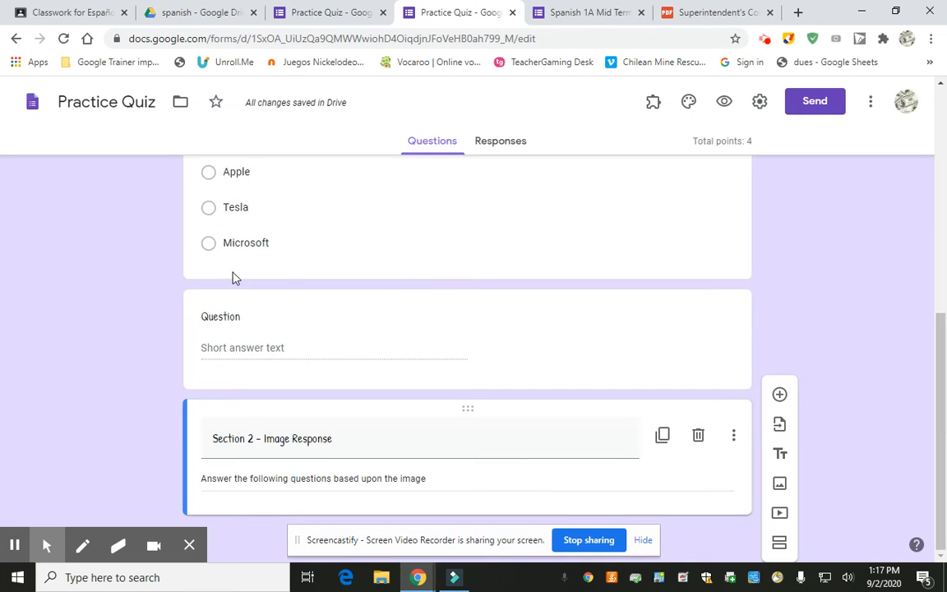
pyautogui.scroll(-4, 410, 345)
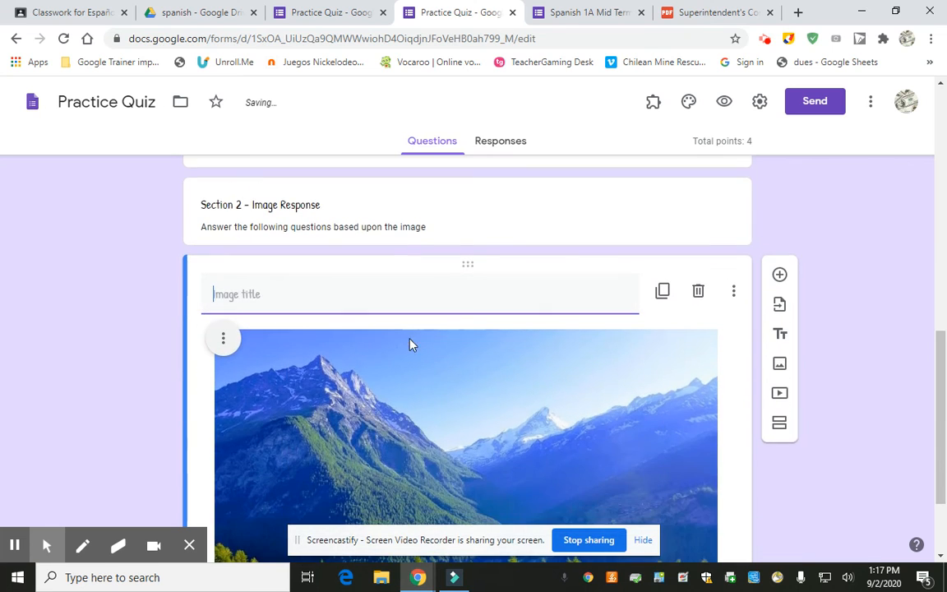
pyautogui.scroll(3, 569, 358)
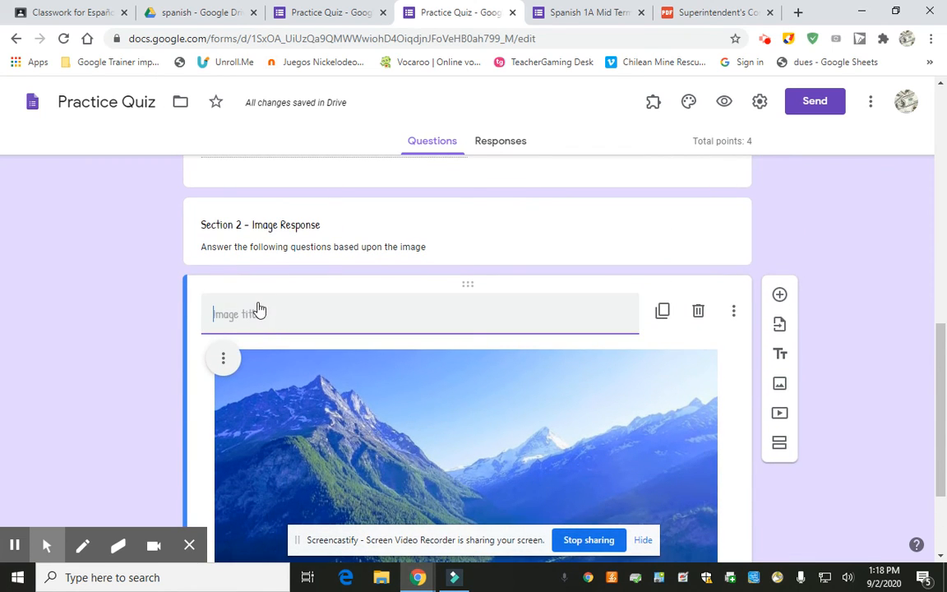
# - Add a multiple-choice question below the image reading "3. What color is the mountain" with three placeholder options
pyautogui.scroll(-3, 606, 313)
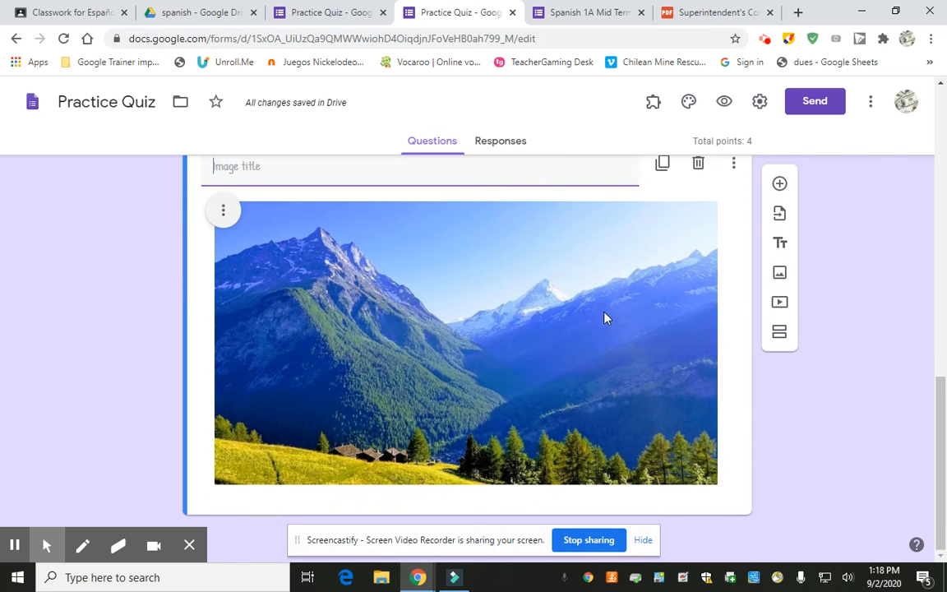
pyautogui.click(780, 190)
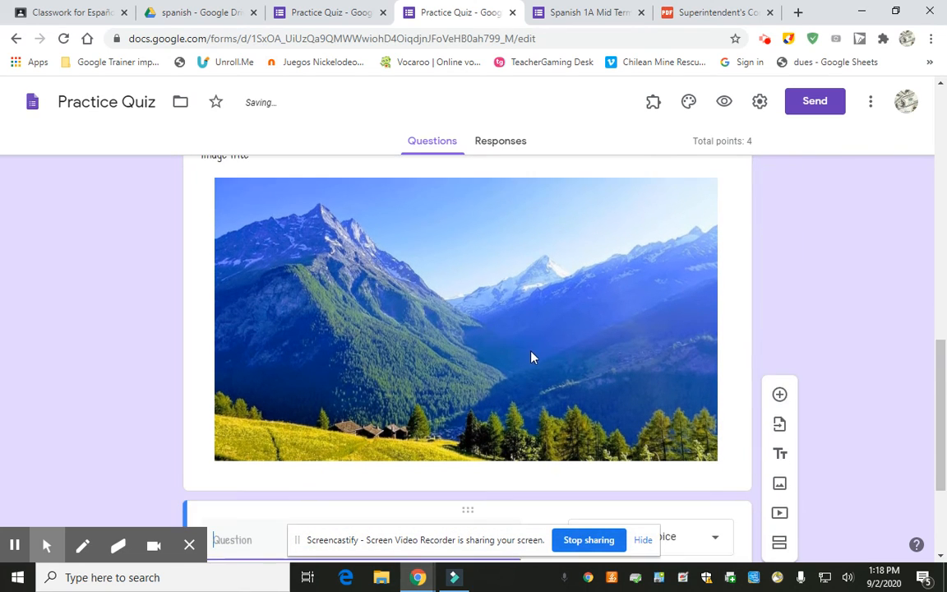
pyautogui.write('3')
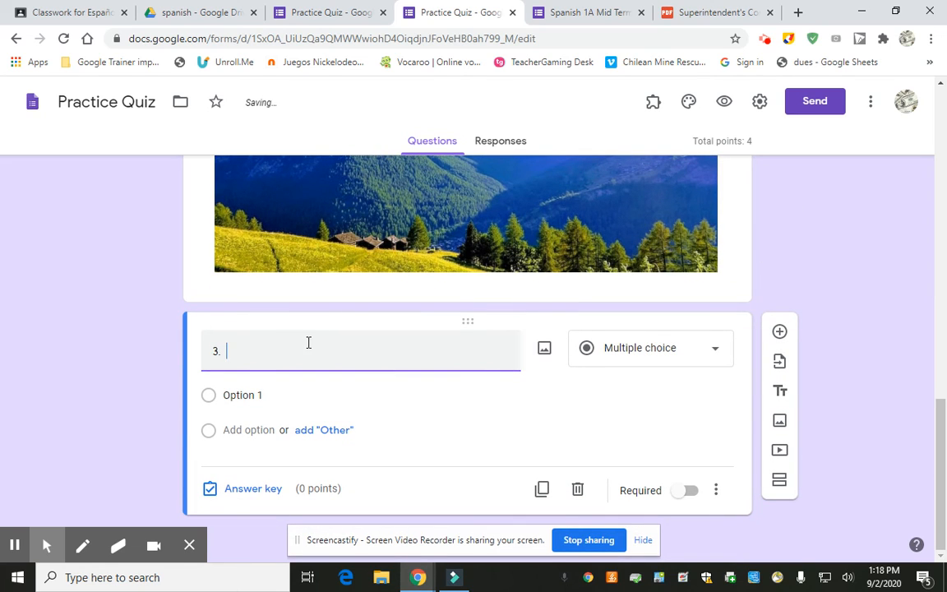
pyautogui.write('. What color is the')
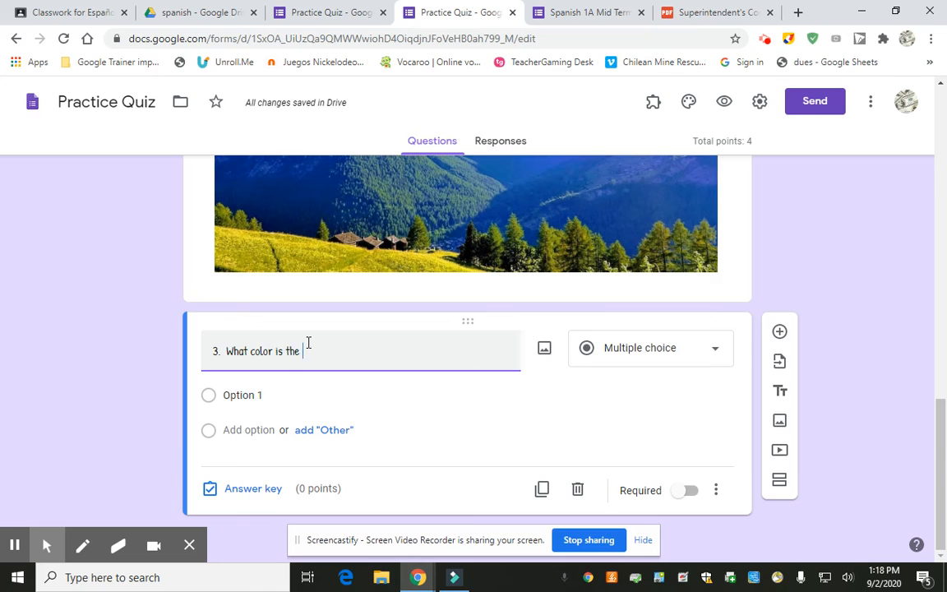
pyautogui.write(' mountain')
pyautogui.click(246, 431)
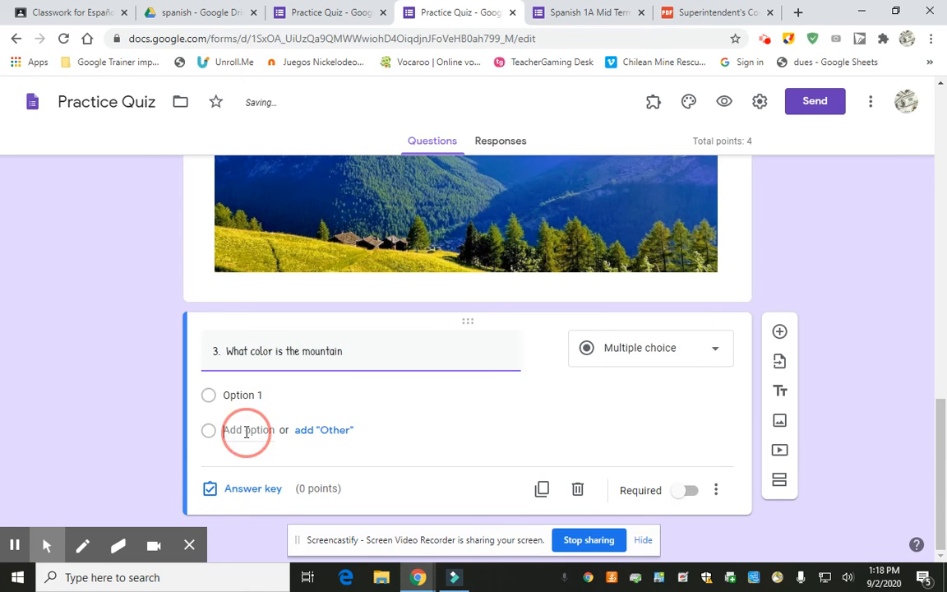
pyautogui.click(248, 465)
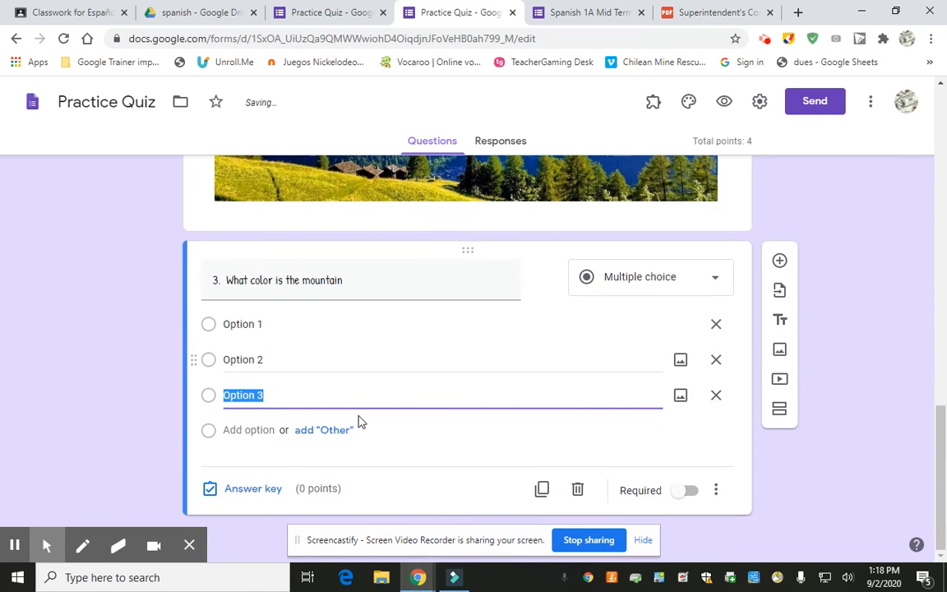
# - Mark Option 1 as the correct answer in question 3's answer key and make it worth 2 points
pyautogui.click(268, 491)
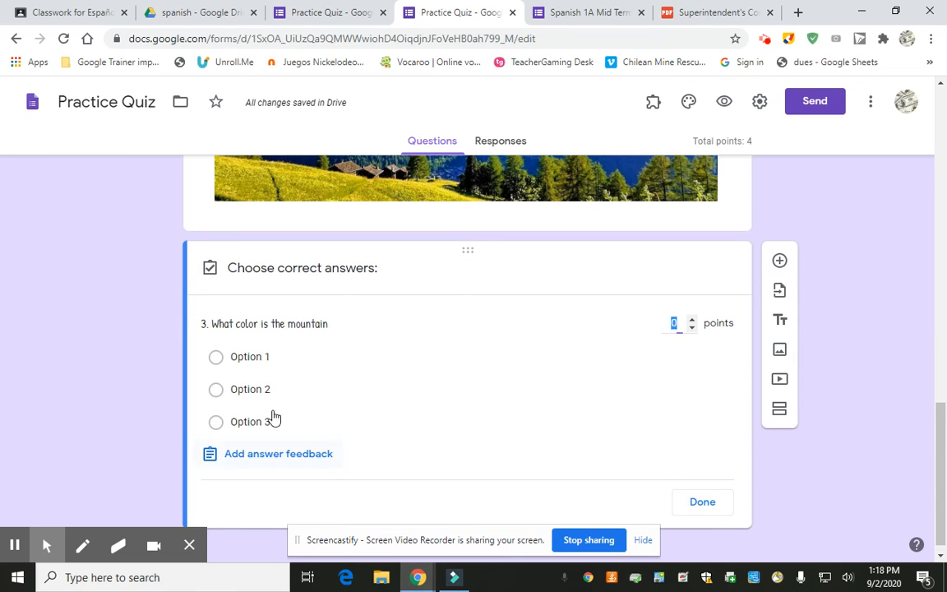
pyautogui.click(249, 357)
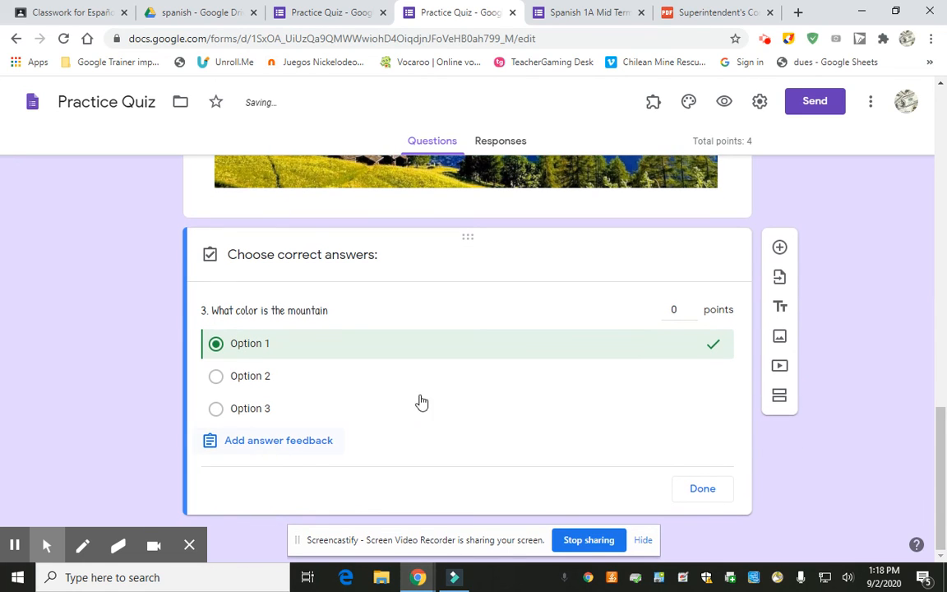
pyautogui.click(692, 308)
pyautogui.press('Up')
pyautogui.click(709, 487)
# - Make question 3 required and shuffle its option order
pyautogui.click(687, 491)
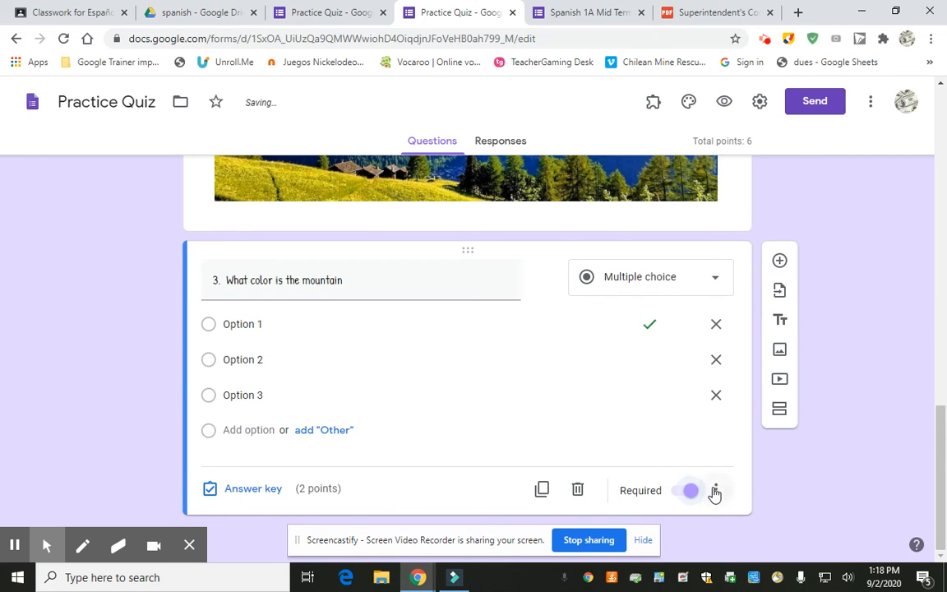
pyautogui.click(716, 490)
pyautogui.click(755, 513)
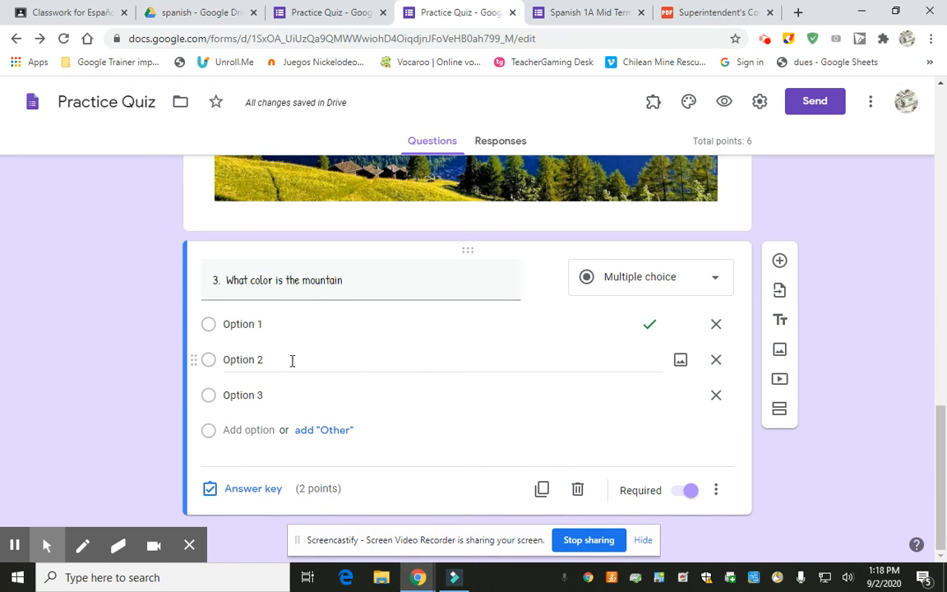
# - Rename question 3's three answer options to Green, Red and Yellow
pyautogui.click(238, 325)
pyautogui.write('Green')
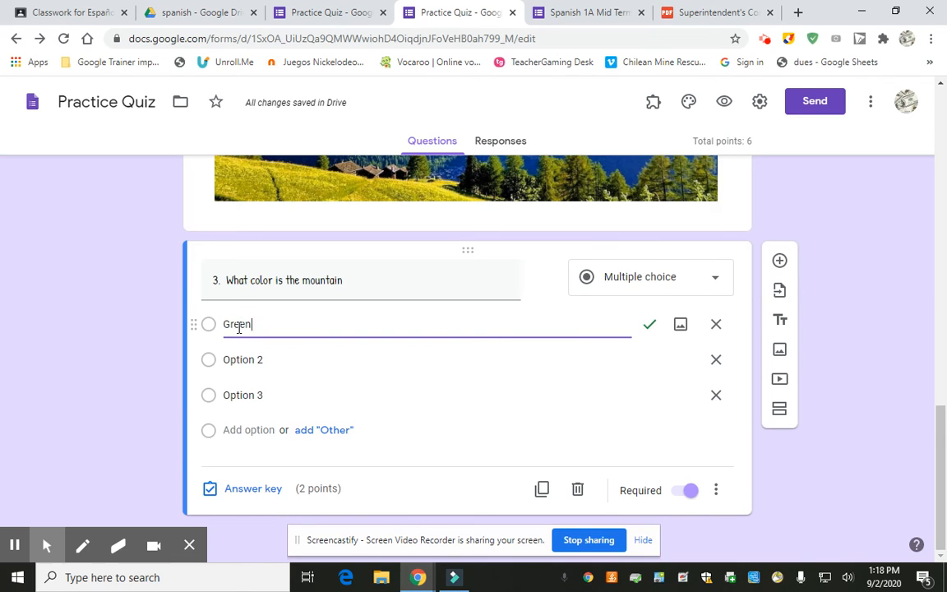
pyautogui.click(233, 359)
pyautogui.write('Red')
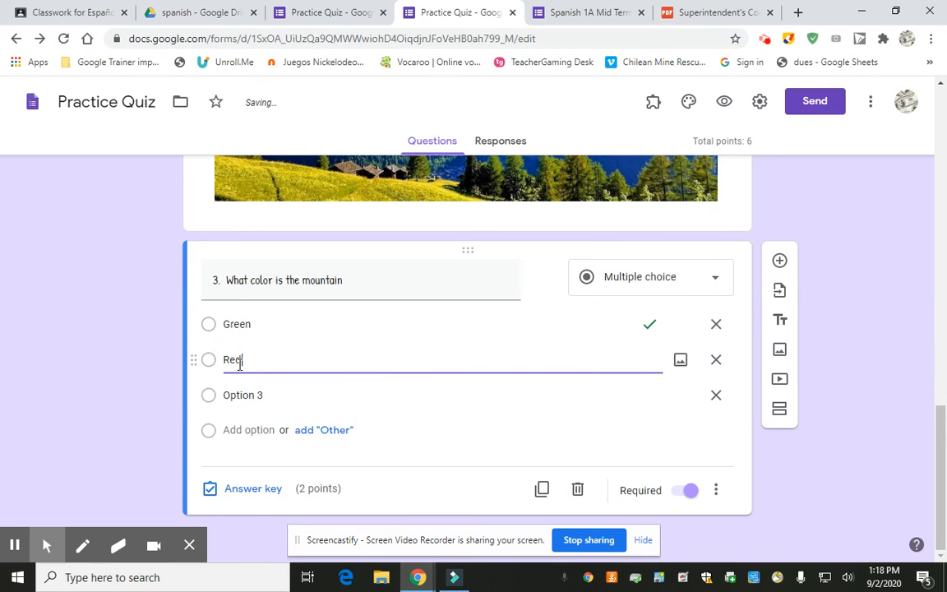
pyautogui.click(246, 394)
pyautogui.write('Yellow')
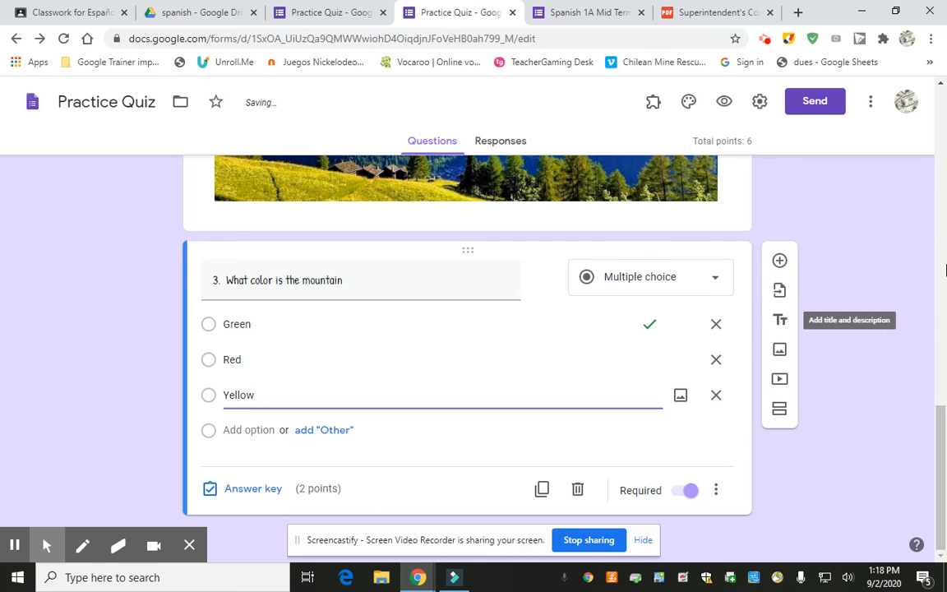
# - Preview the quiz and look through both sections down to the mountain question
pyautogui.scroll(5, 884, 229)
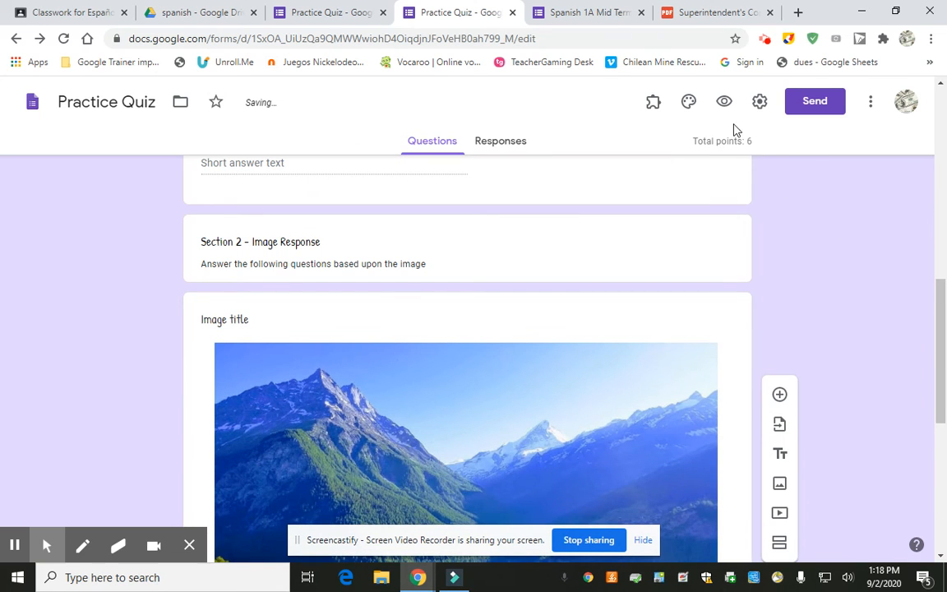
pyautogui.click(722, 104)
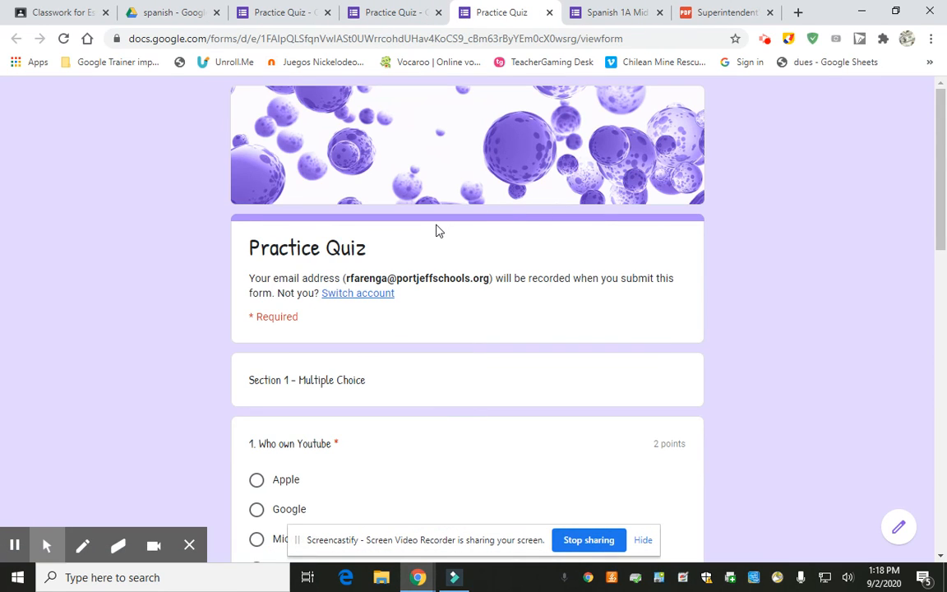
pyautogui.scroll(-3, 211, 218)
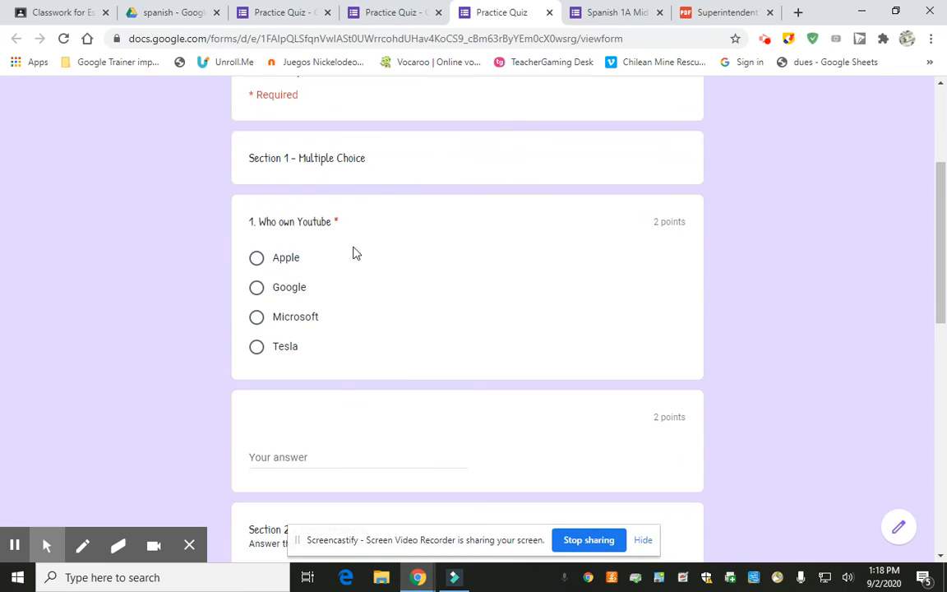
pyautogui.scroll(-5, 288, 262)
pyautogui.scroll(-4, 375, 274)
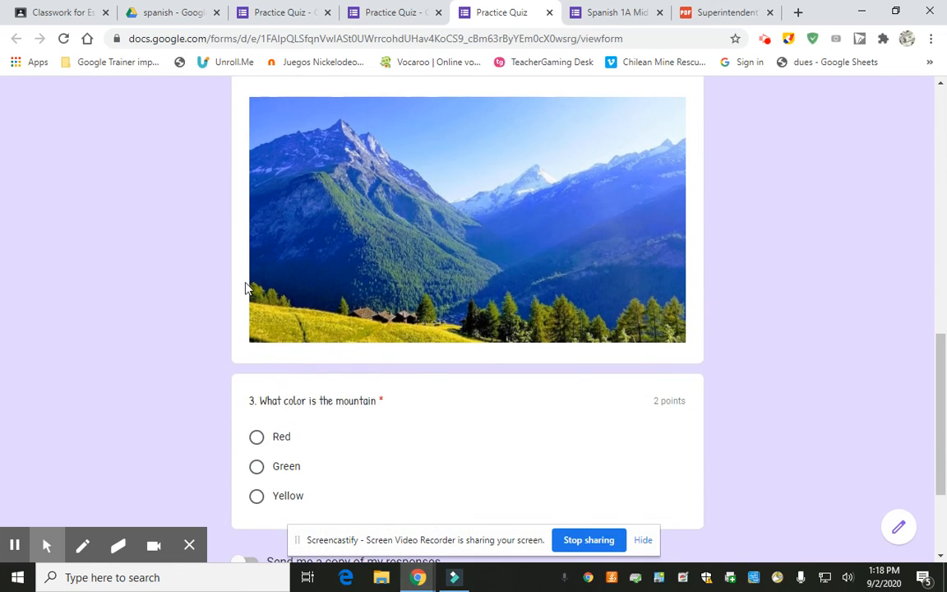
# - Try the answer Red on the previewed mountain question and return to the quiz editor, discarding the response
pyautogui.scroll(-2, 306, 406)
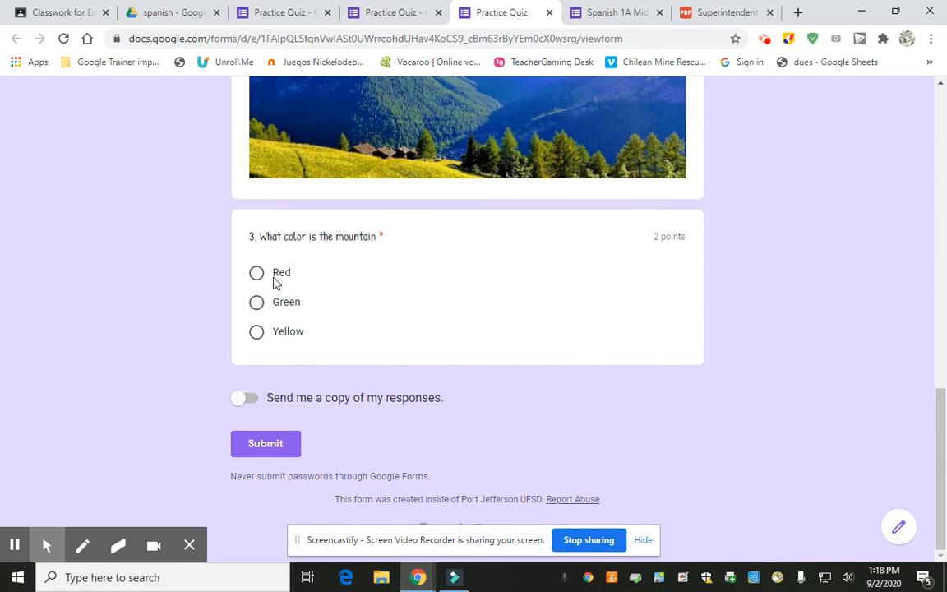
pyautogui.click(279, 276)
pyautogui.click(887, 529)
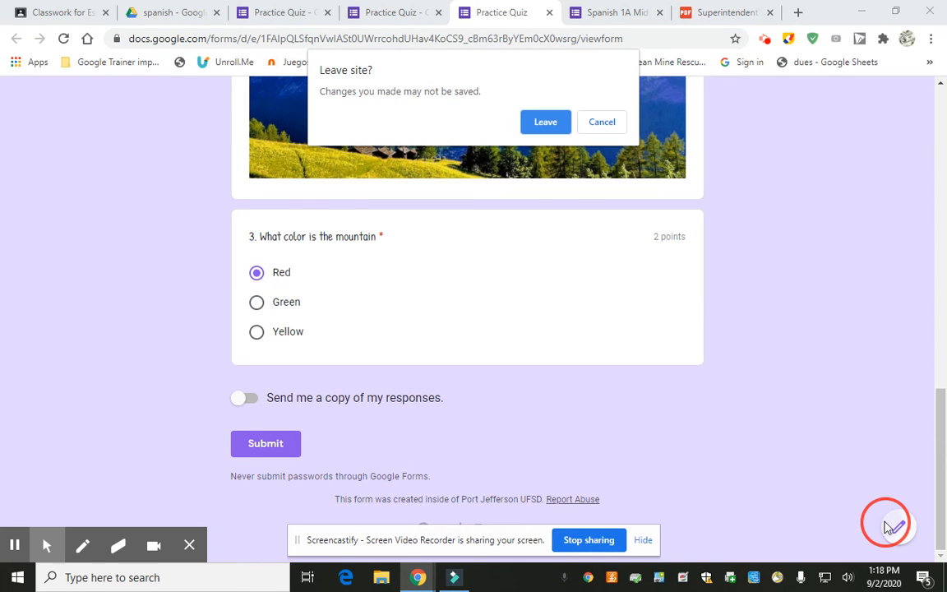
pyautogui.click(546, 122)
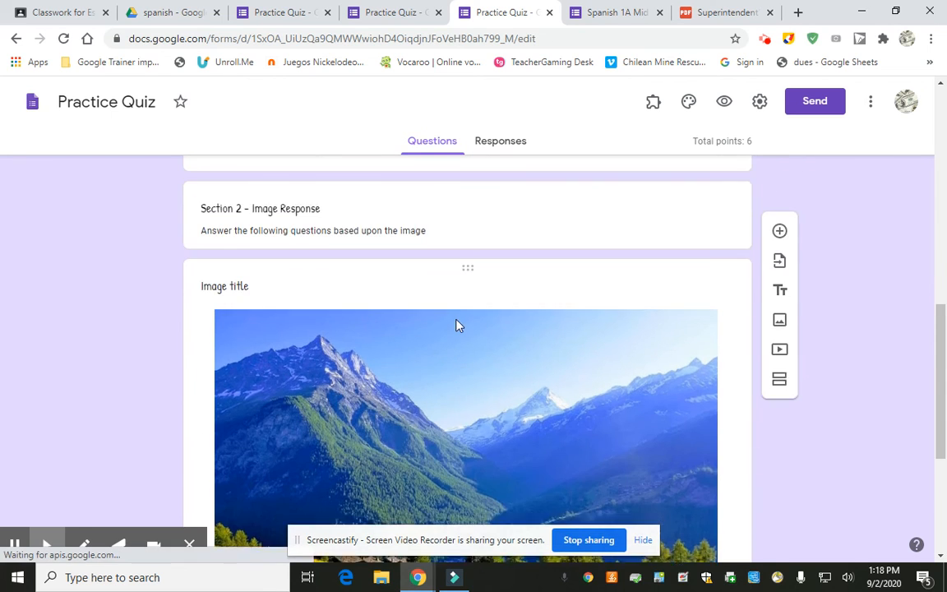
pyautogui.scroll(-2, 458, 326)
pyautogui.scroll(2, 753, 300)
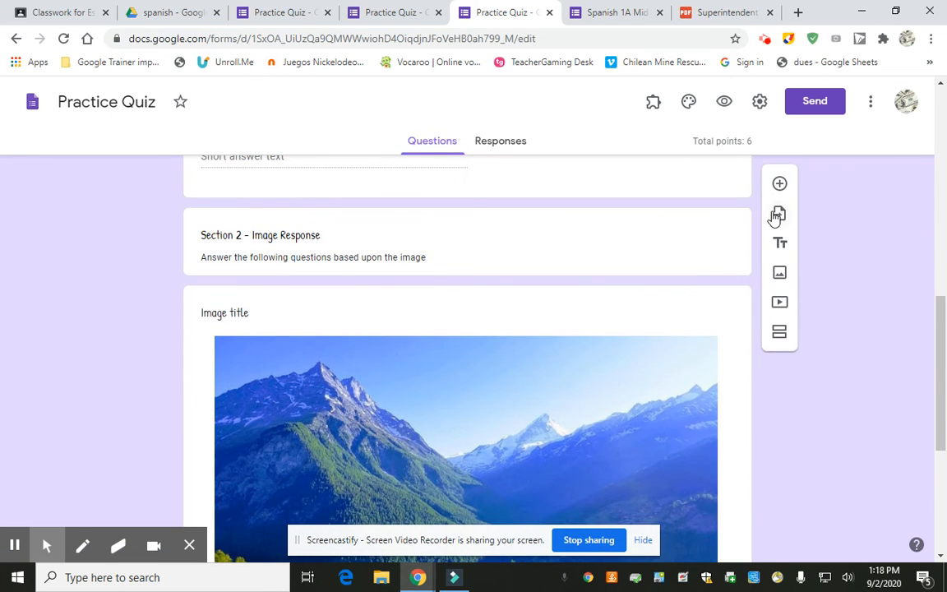
# - Check the YouTube search for inserting a video after the mountain image, and close it without adding one
pyautogui.click(592, 321)
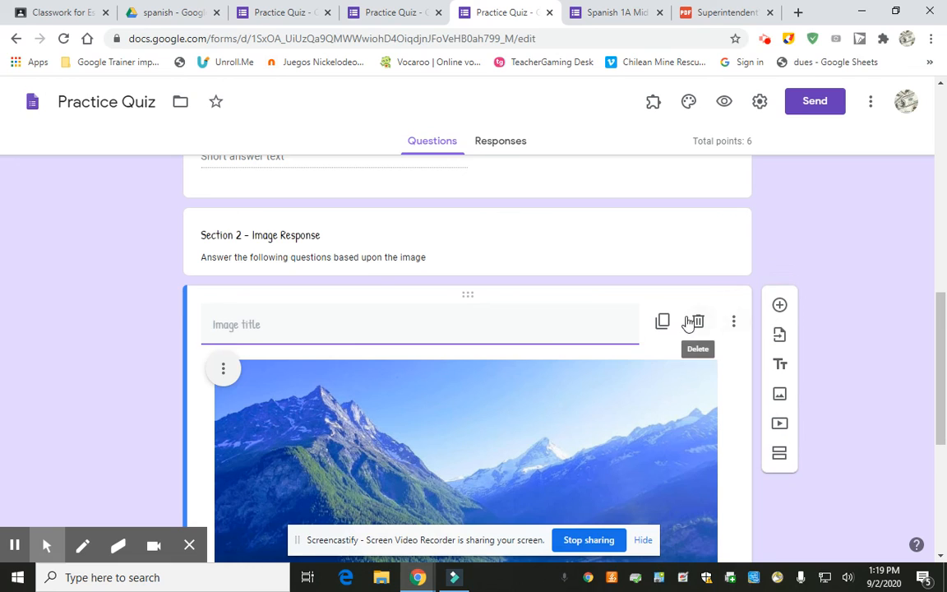
pyautogui.click(785, 426)
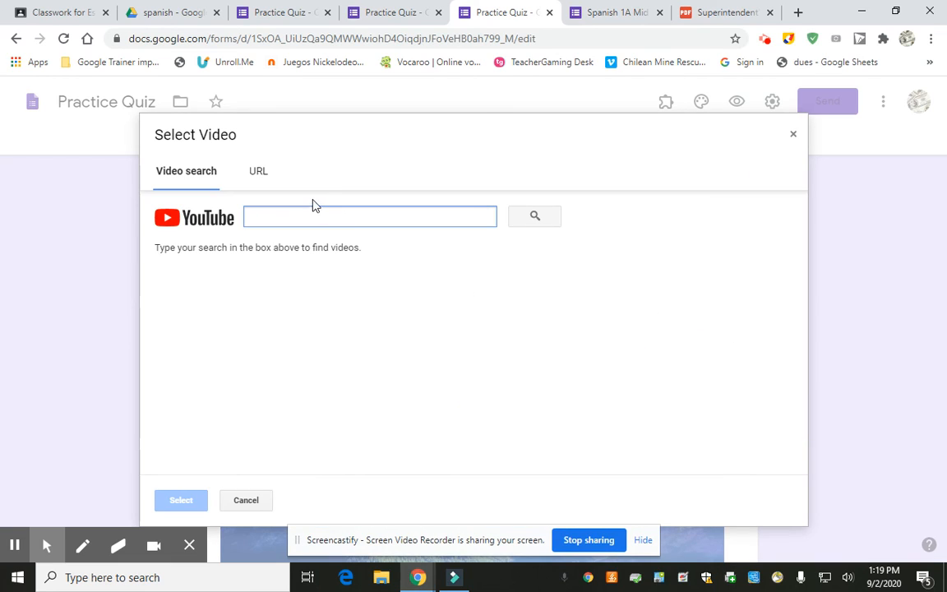
pyautogui.click(317, 216)
pyautogui.click(793, 135)
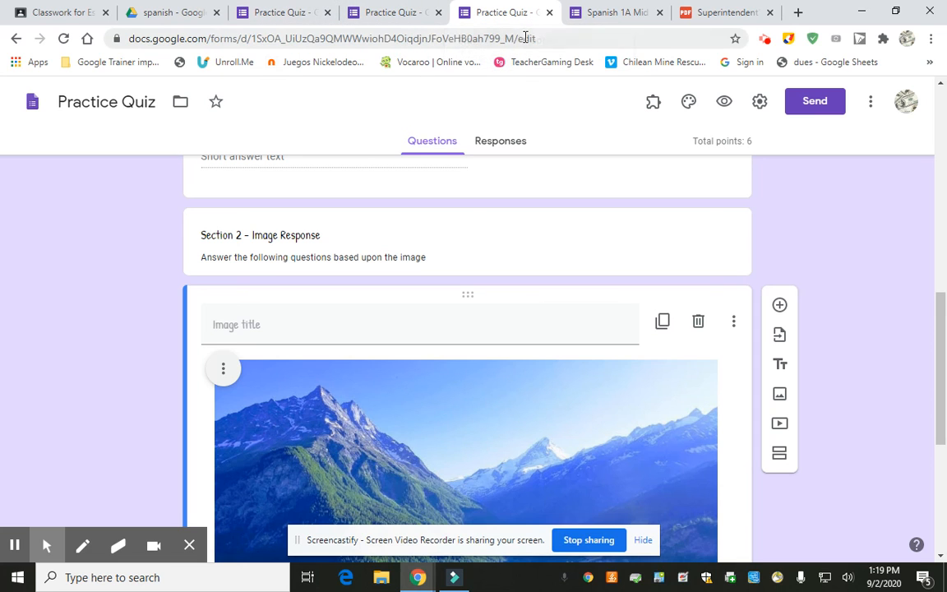
# - Switch to the Spanish 1A Mid Term form and look through its first multiple-choice questions
pyautogui.click(614, 8)
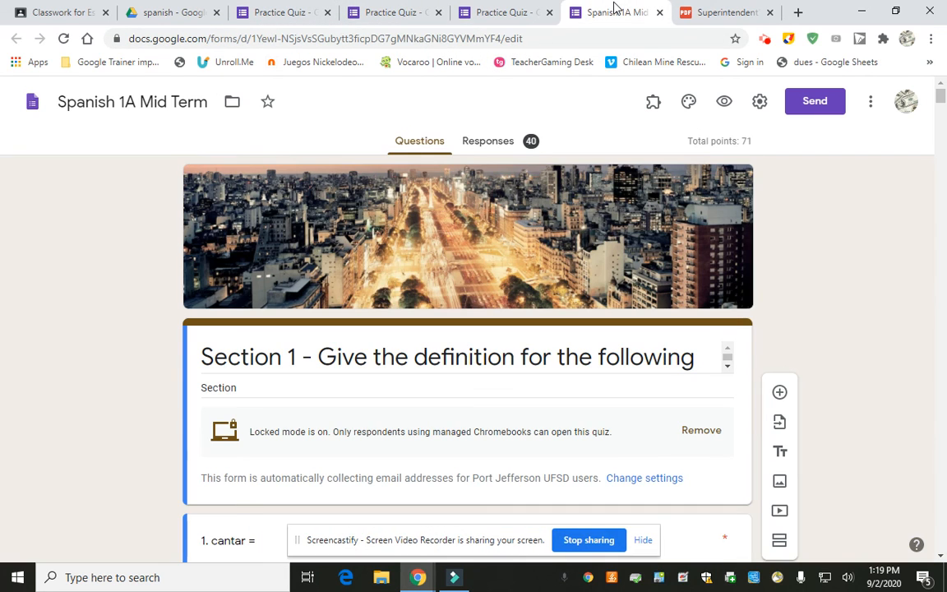
pyautogui.scroll(-10, 567, 218)
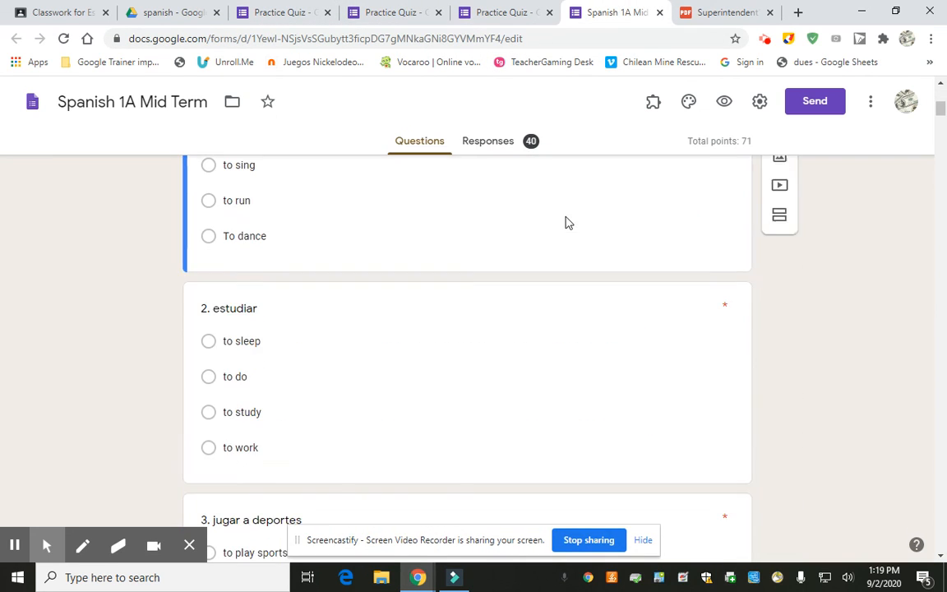
pyautogui.scroll(-4, 566, 214)
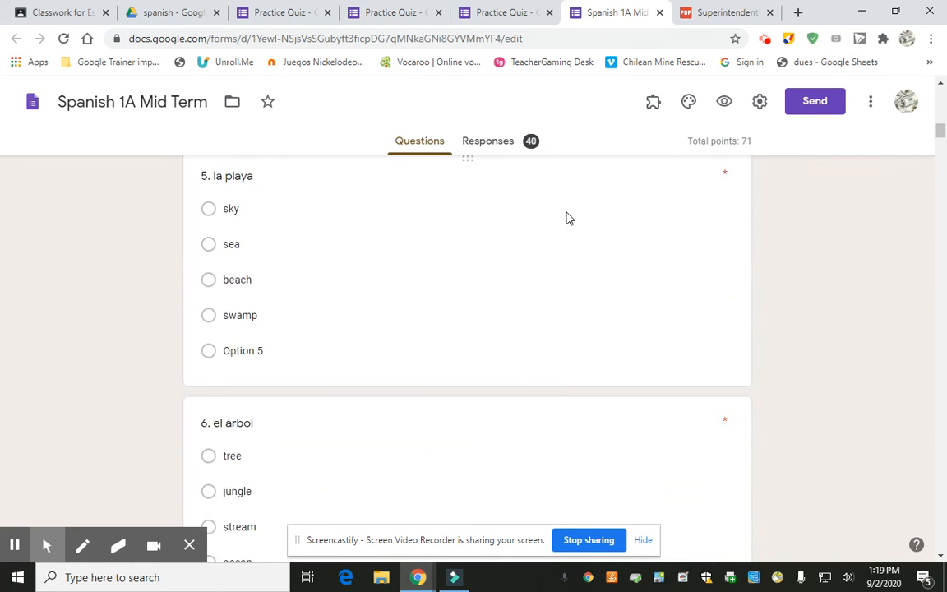
pyautogui.scroll(14, 567, 213)
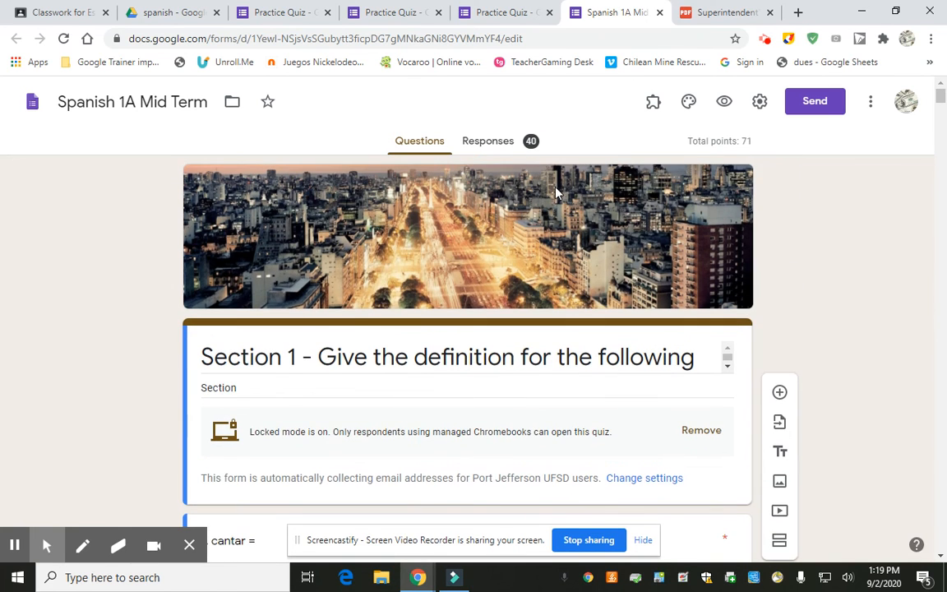
# - Open the Spanish 1A Mid Term response summary and examine the score insights, points distribution and frequently missed questions
pyautogui.click(504, 152)
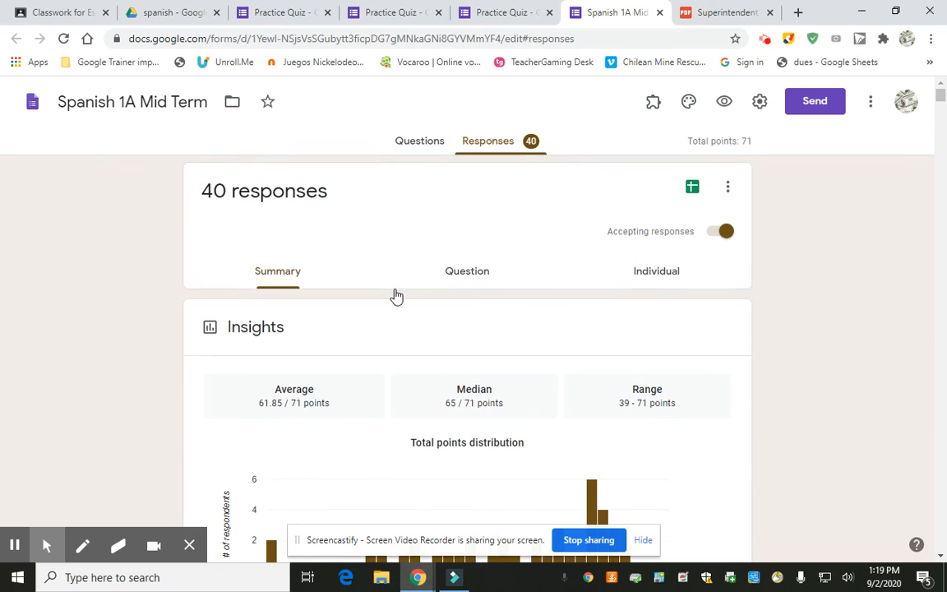
pyautogui.scroll(-1, 386, 288)
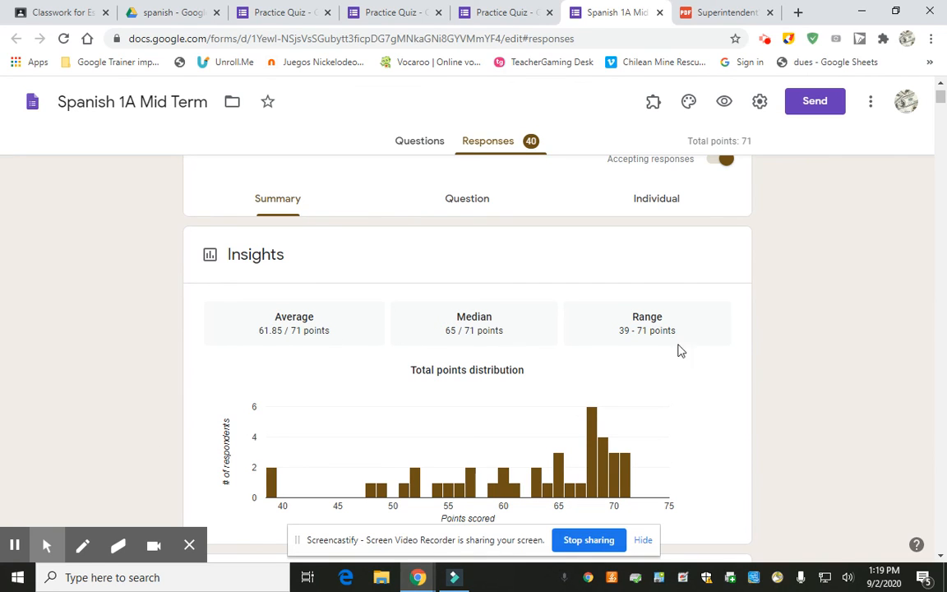
pyautogui.scroll(-2, 444, 411)
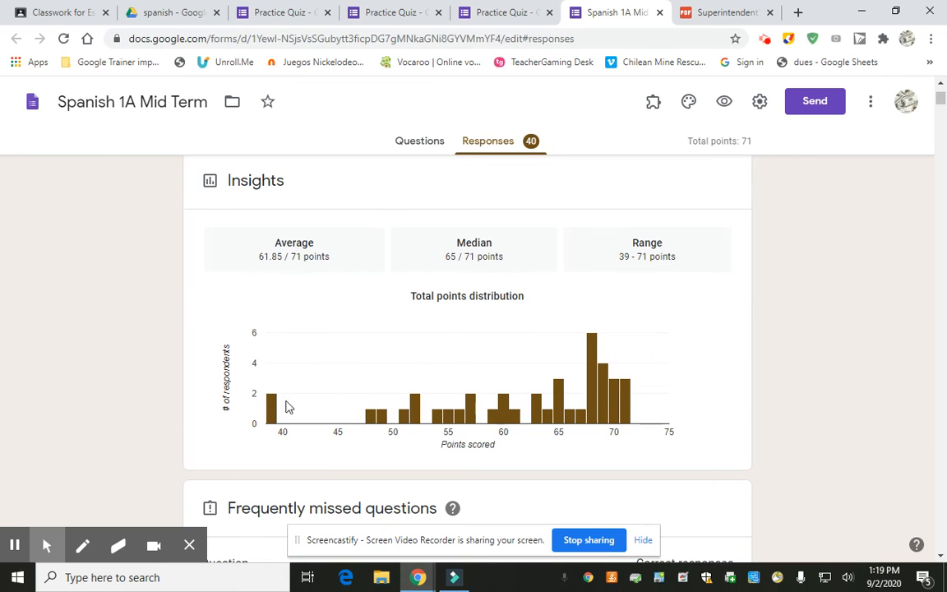
pyautogui.scroll(-3, 374, 410)
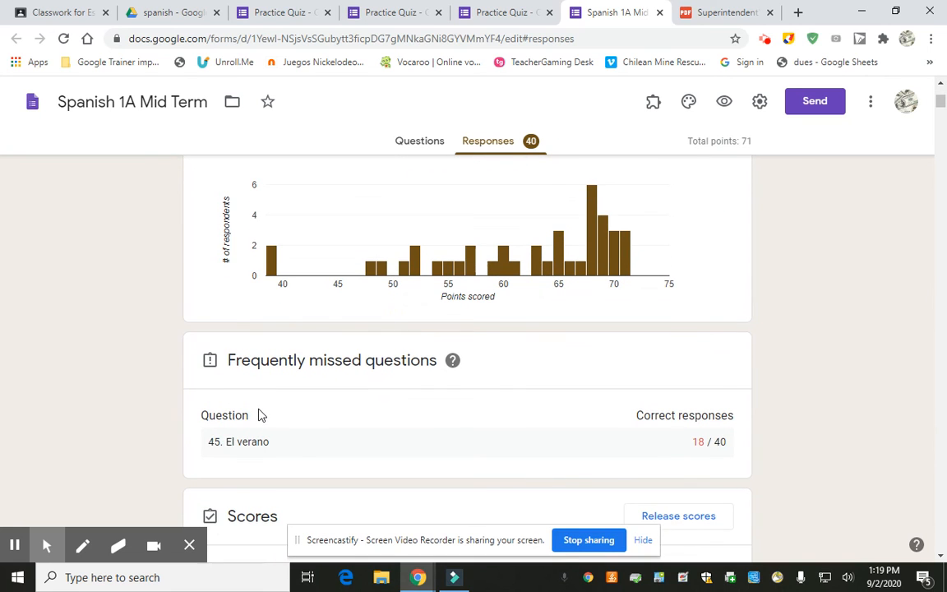
# - Review the list of respondents' scores and the answer chart for question 1, and return to the summary insights
pyautogui.scroll(-5, 271, 397)
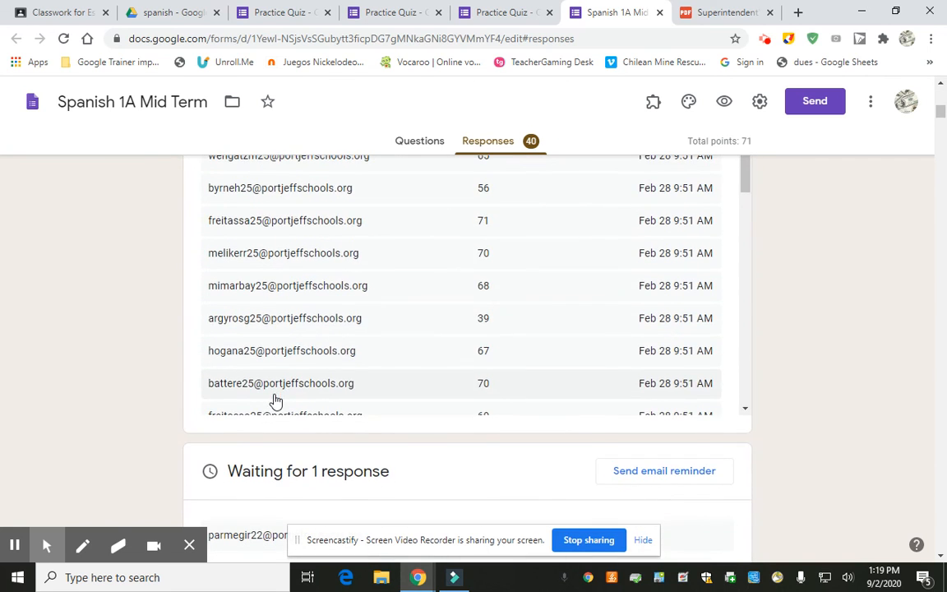
pyautogui.scroll(-10, 278, 401)
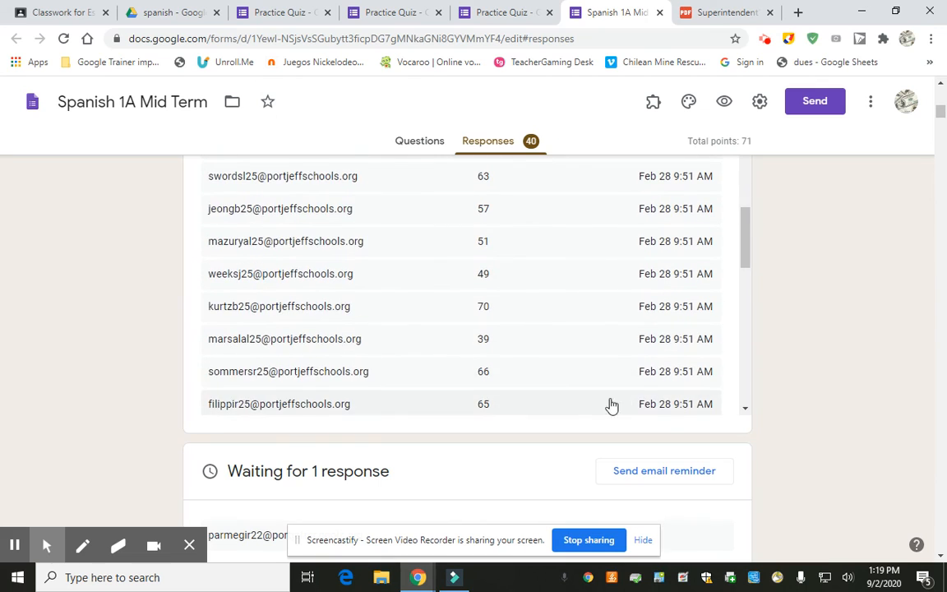
pyautogui.scroll(-5, 705, 399)
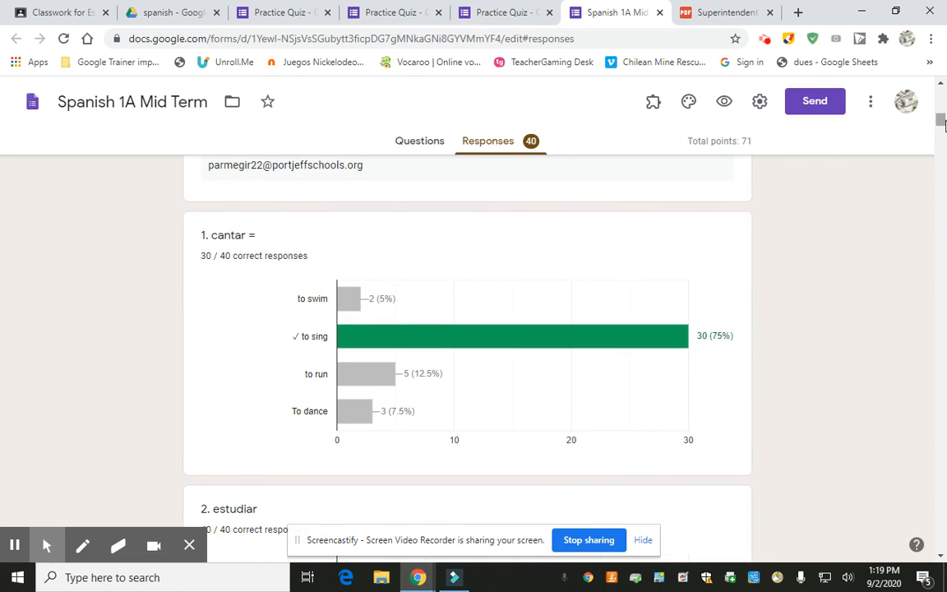
pyautogui.moveTo(420, 342)
pyautogui.moveTo(943, 123)
pyautogui.mouseDown()
pyautogui.moveTo(943, 214)
pyautogui.moveTo(943, 120)
pyautogui.mouseUp()
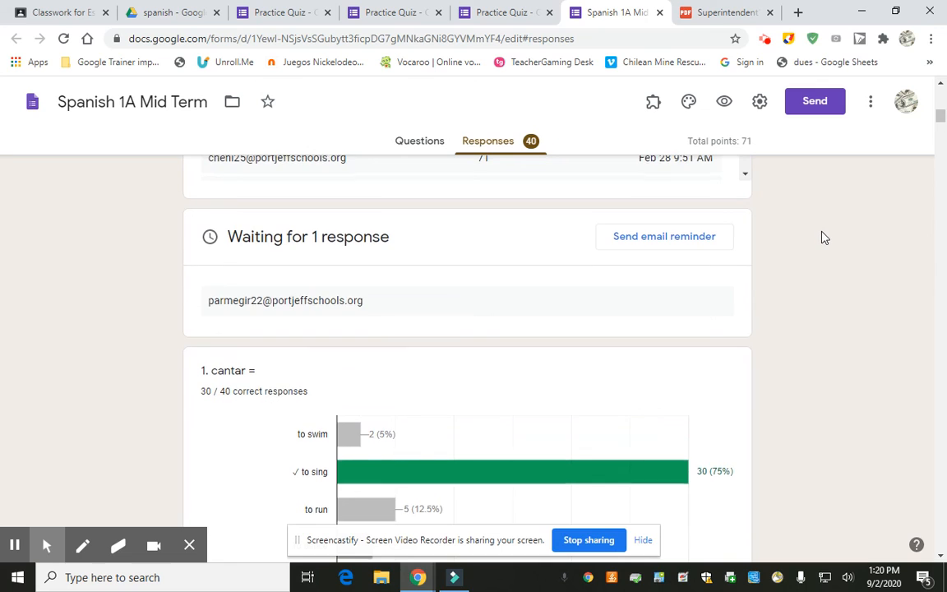
pyautogui.scroll(10, 821, 236)
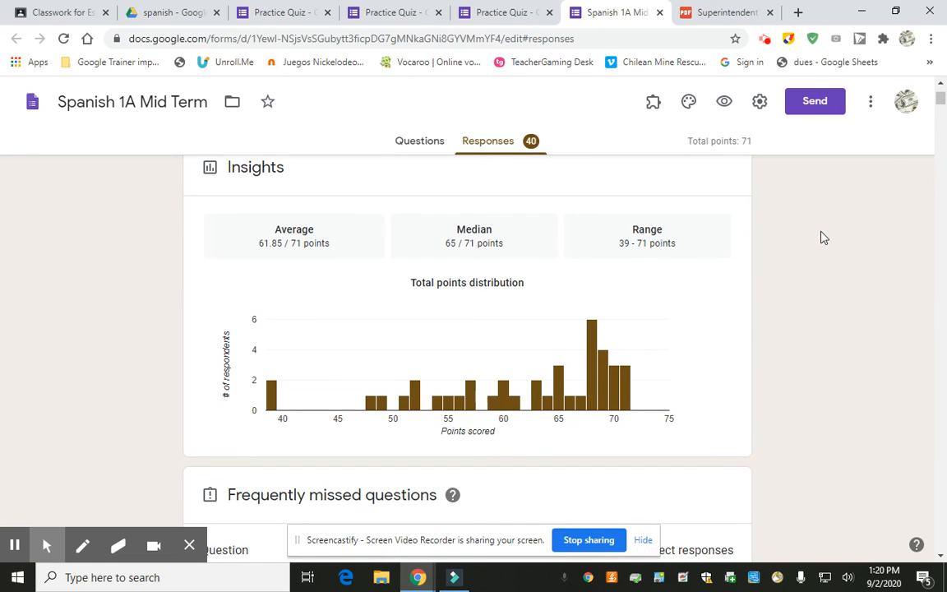